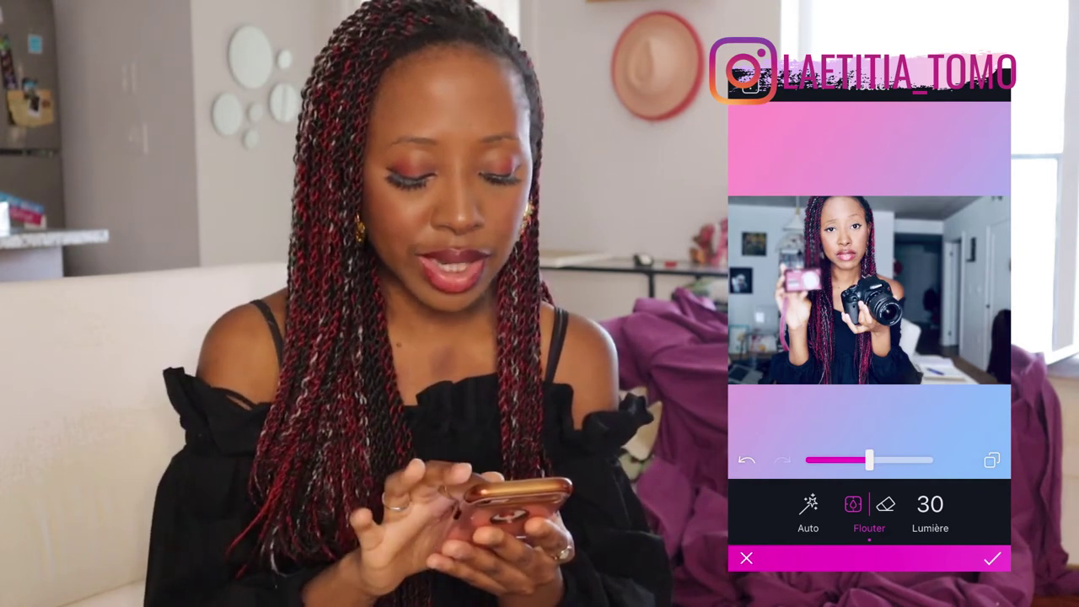
Switch from the blur brush to the eraser for the photo's blur effect
{"action": "left_click", "coordinate": [885, 504]}
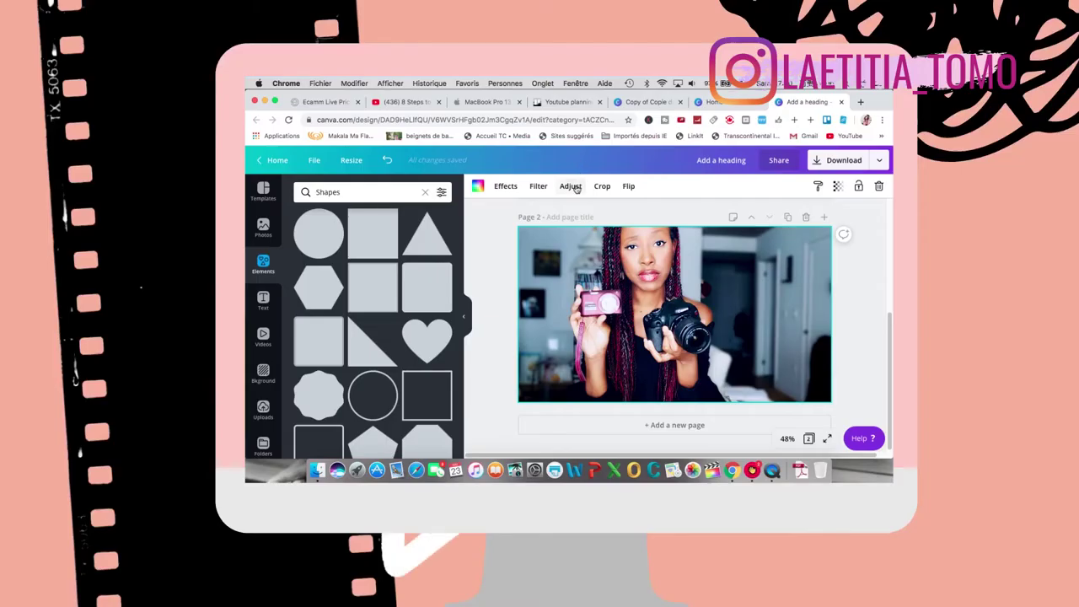
Try a lower saturation on the page 2 photo, raise it back up and compare both pages
{"action": "left_click", "coordinate": [570, 185]}
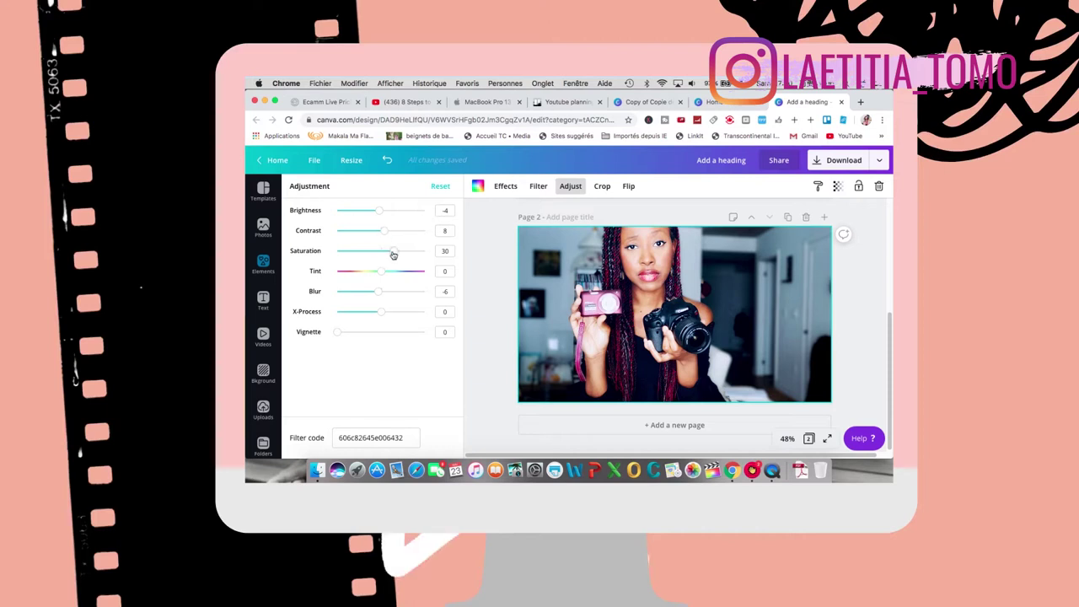
{"action": "left_click_drag", "start_coordinate": [393, 255], "coordinate": [381, 254]}
{"action": "left_click_drag", "start_coordinate": [380, 254], "coordinate": [395, 255]}
{"action": "scroll", "coordinate": [730, 297], "scroll_direction": "up", "scroll_amount": 5}
{"action": "scroll", "coordinate": [657, 355], "scroll_direction": "down", "scroll_amount": 5}
{"action": "scroll", "coordinate": [659, 356], "scroll_direction": "up", "scroll_amount": 3}
{"action": "scroll", "coordinate": [660, 358], "scroll_direction": "down", "scroll_amount": 3}
Add a heading to page 2 reading 1999$ and place it just below the black camera
{"action": "left_click", "coordinate": [263, 300]}
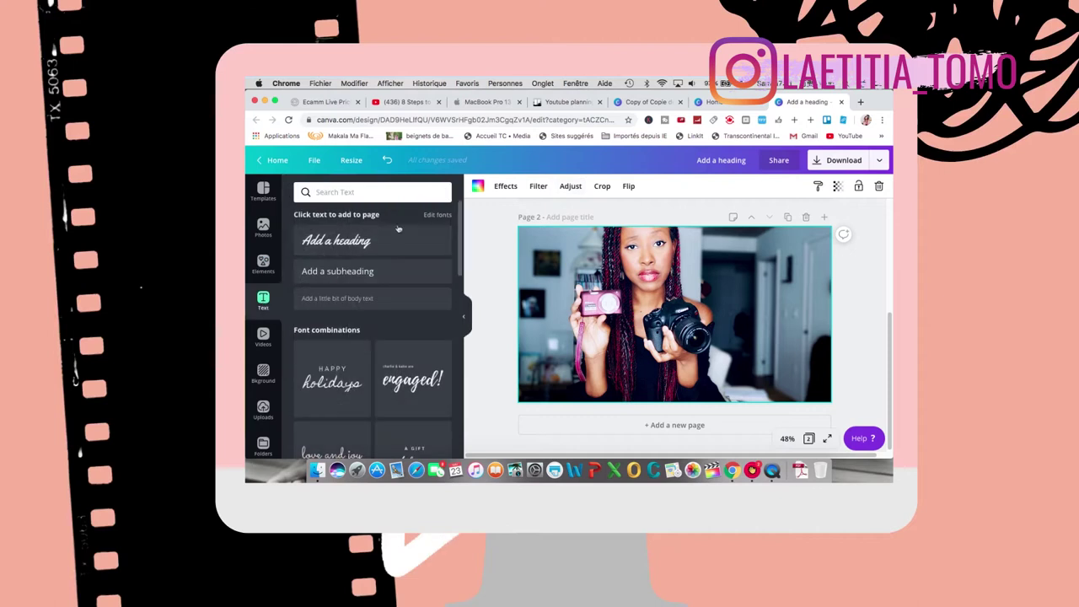
{"action": "left_click", "coordinate": [369, 242]}
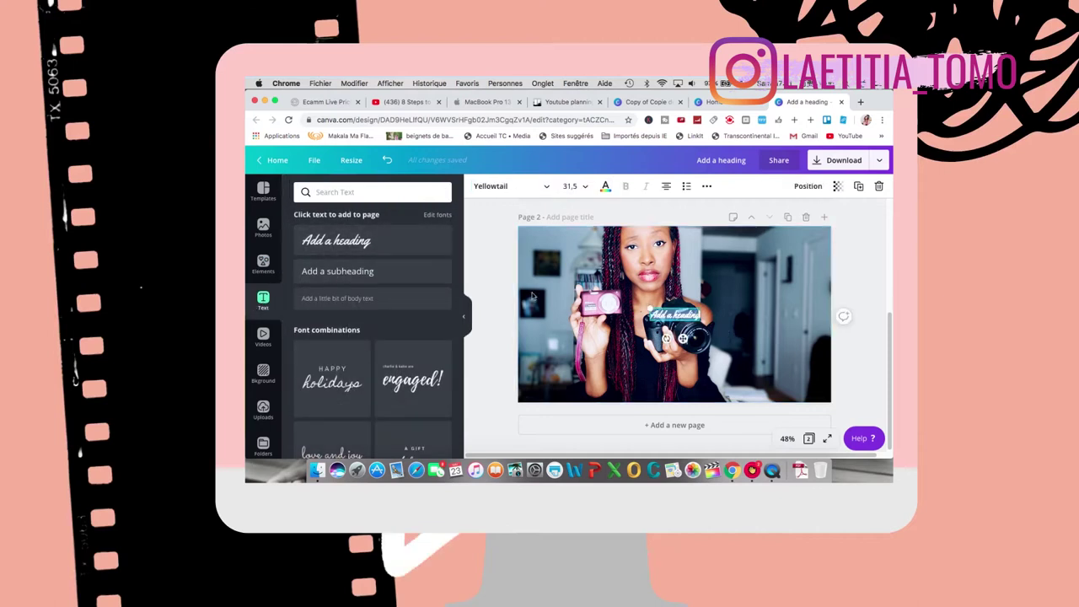
{"action": "left_click", "coordinate": [715, 313]}
{"action": "left_click", "coordinate": [691, 314]}
{"action": "left_click_drag", "start_coordinate": [691, 314], "coordinate": [691, 364]}
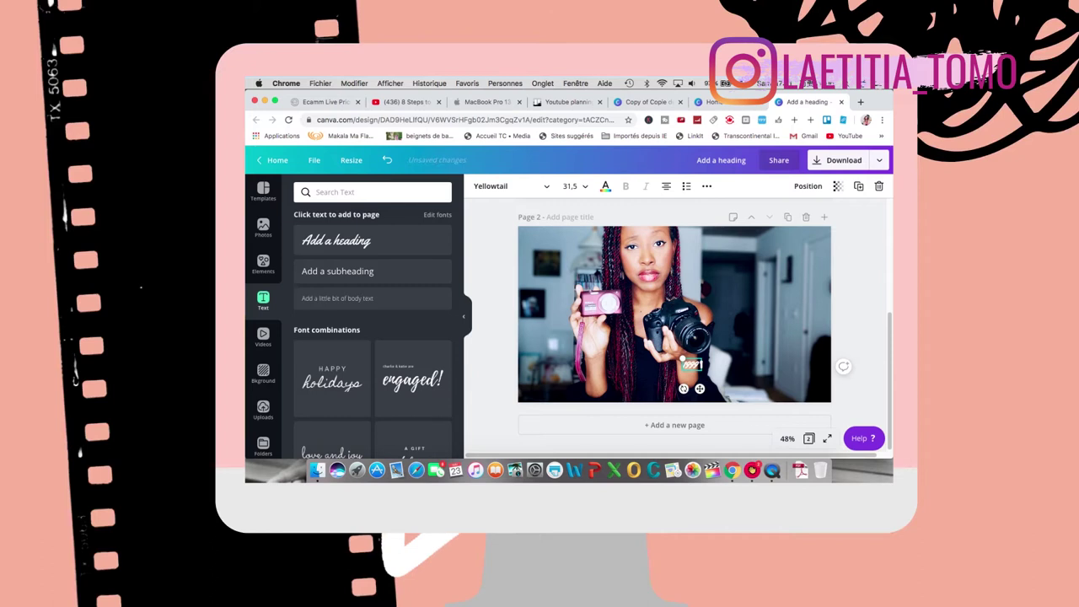
Set the 1999$ heading's font to Oswald and enlarge it to size 84,2
{"action": "left_click_drag", "start_coordinate": [705, 372], "coordinate": [731, 380]}
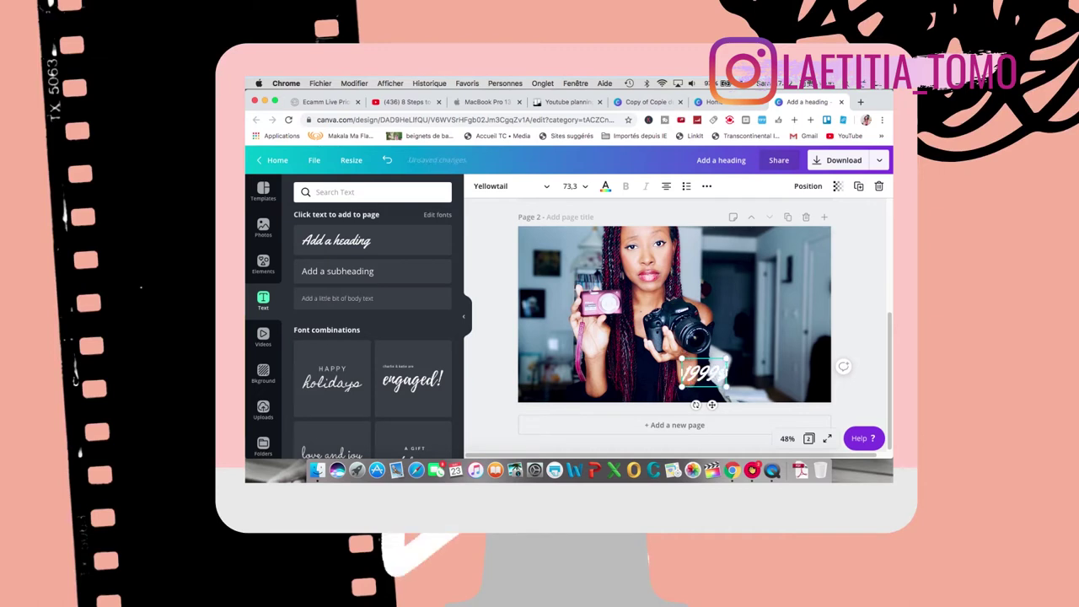
{"action": "left_click", "coordinate": [751, 371]}
{"action": "left_click", "coordinate": [719, 371]}
{"action": "left_click", "coordinate": [544, 187]}
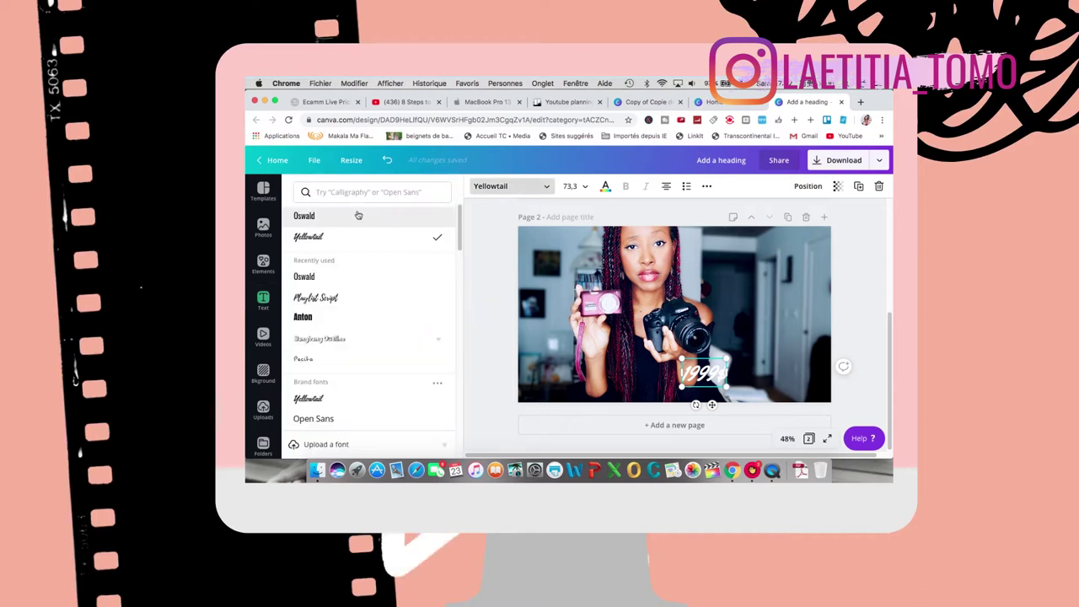
{"action": "left_click", "coordinate": [359, 216]}
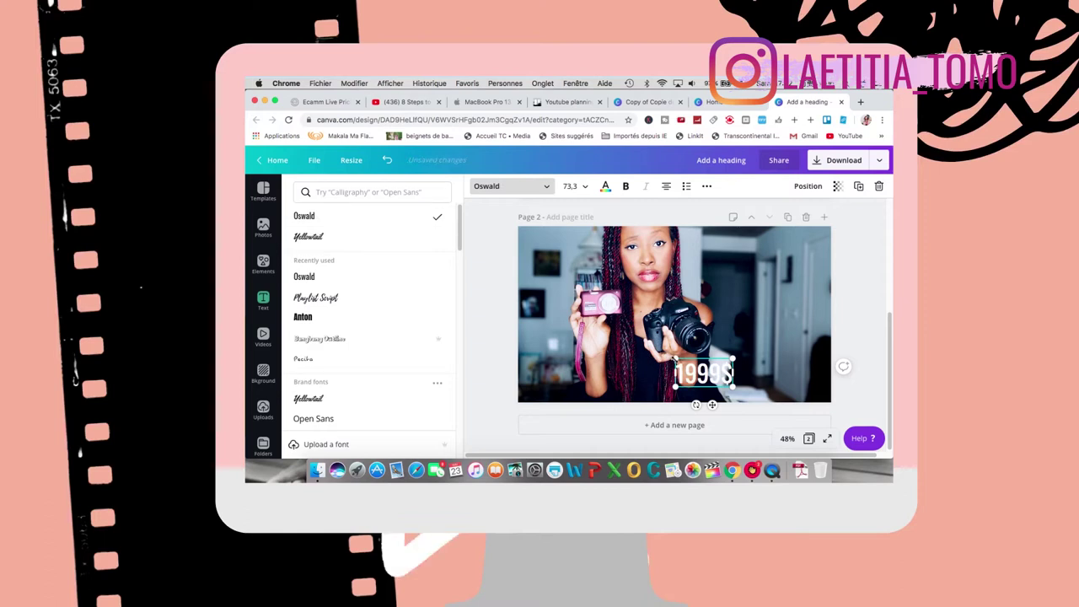
{"action": "left_click_drag", "start_coordinate": [673, 359], "coordinate": [665, 354]}
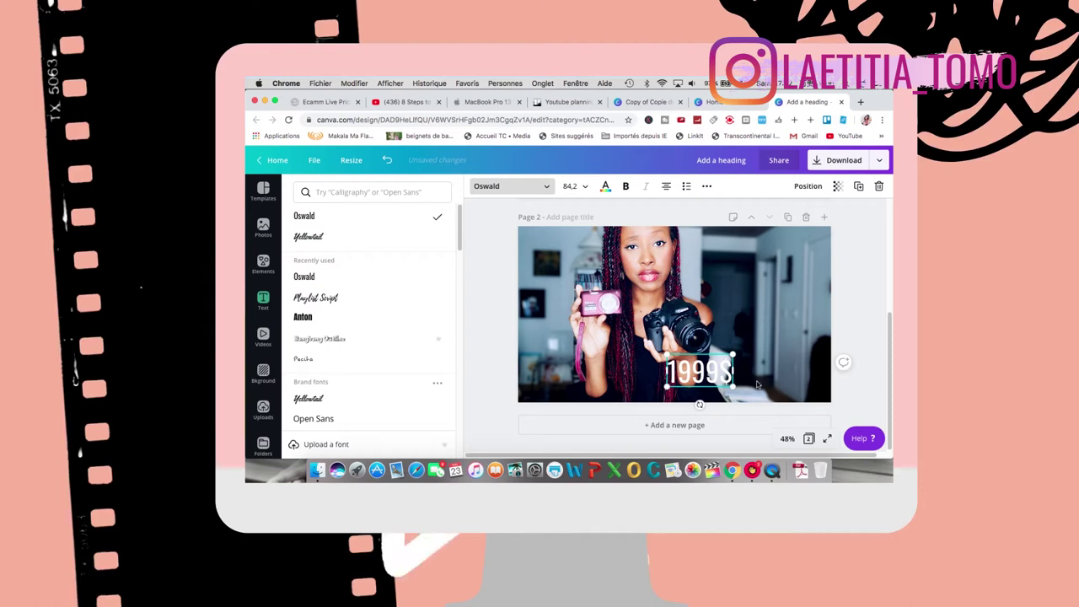
Duplicate the 1999$ text, place the copy below the pink camera and change it to 350$
{"action": "double_click", "coordinate": [712, 381]}
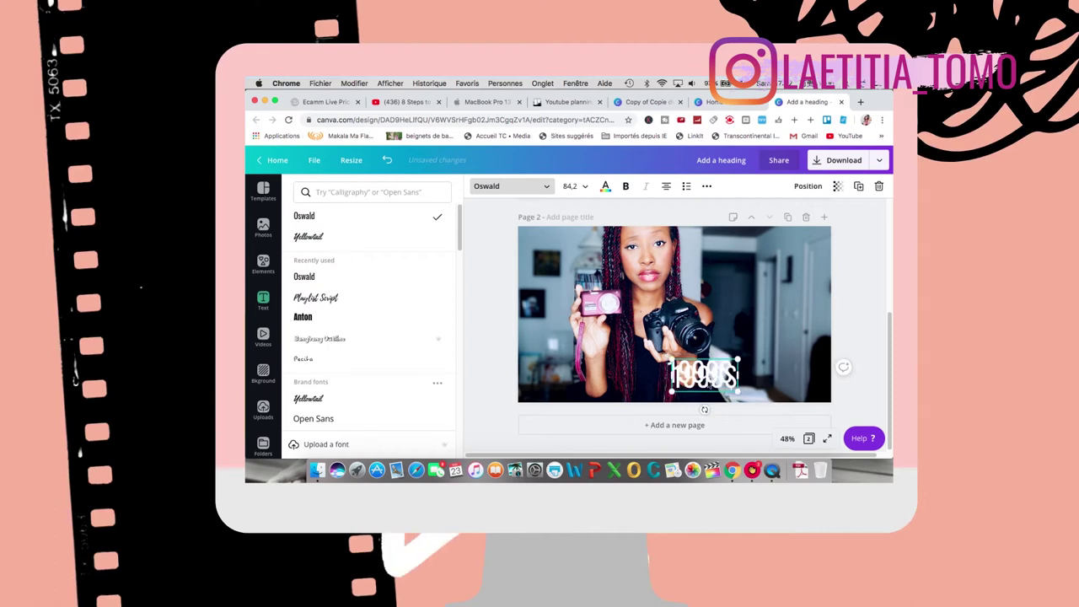
{"action": "type", "text": "1999$"}
{"action": "left_click_drag", "start_coordinate": [634, 404], "coordinate": [609, 364]}
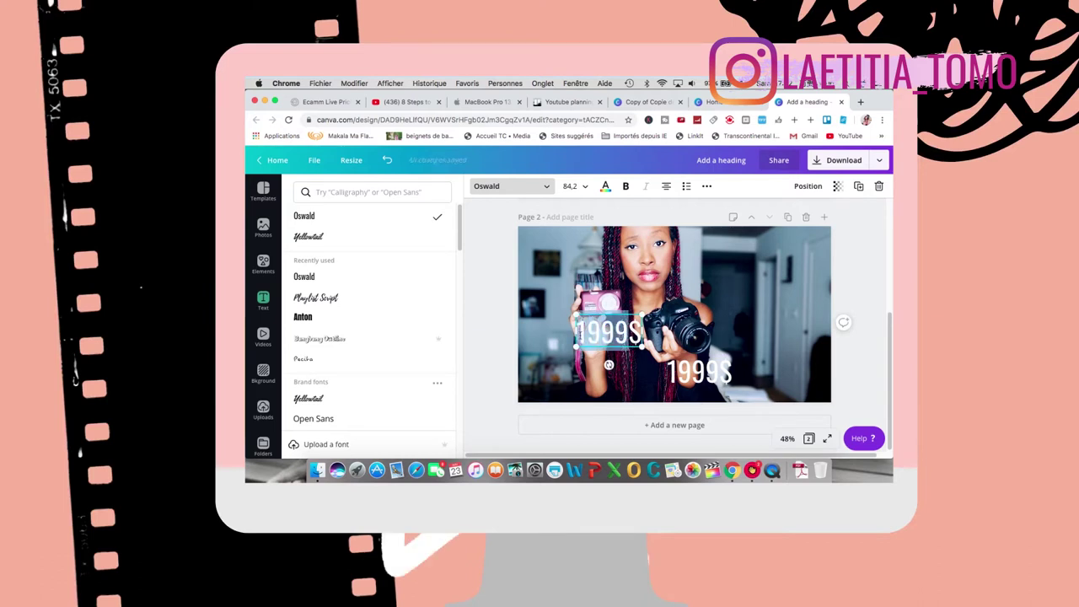
{"action": "key", "text": "Return"}
{"action": "type", "text": "350$"}
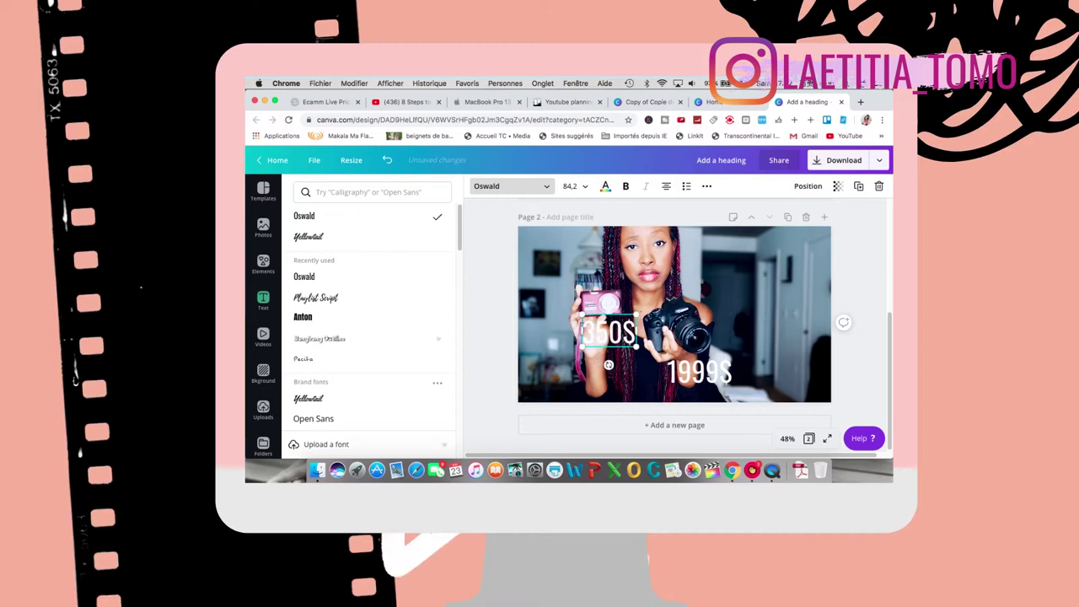
{"action": "left_click", "coordinate": [645, 368]}
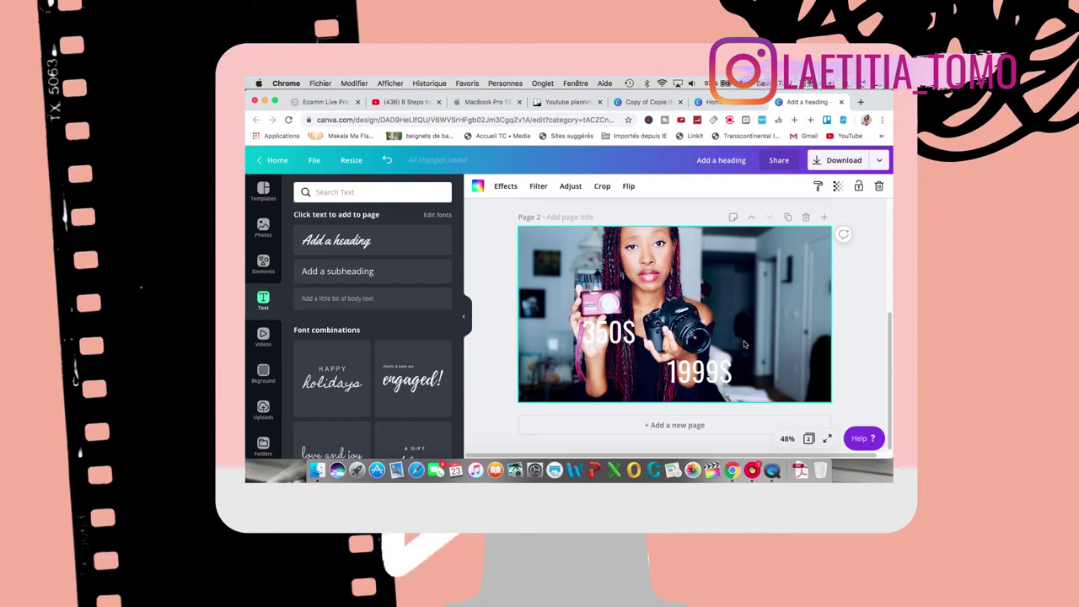
Add a square shape on page 2 and fit it as a cream background behind the 1999$ price in dark red text
{"action": "scroll", "coordinate": [744, 340], "scroll_direction": "up", "scroll_amount": 2}
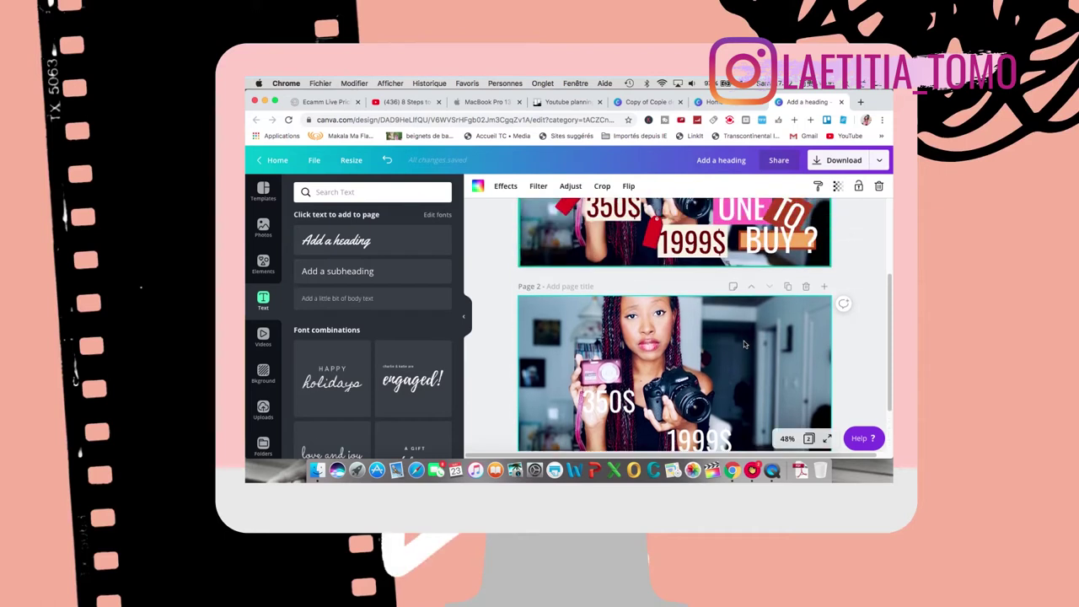
{"action": "scroll", "coordinate": [743, 341], "scroll_direction": "down", "scroll_amount": 1}
{"action": "left_click", "coordinate": [263, 263]}
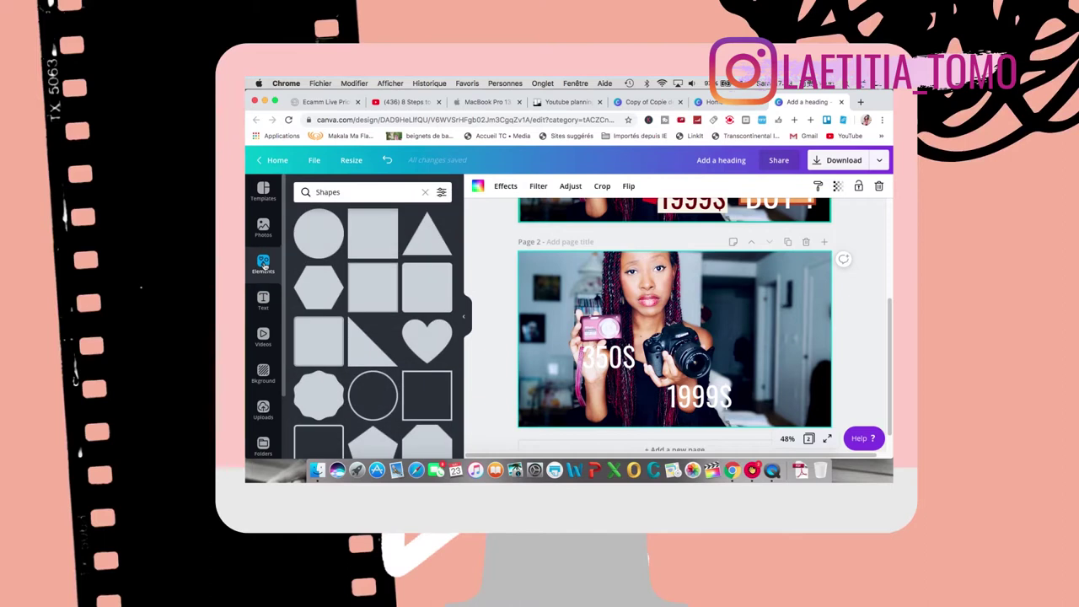
{"action": "left_click", "coordinate": [374, 242]}
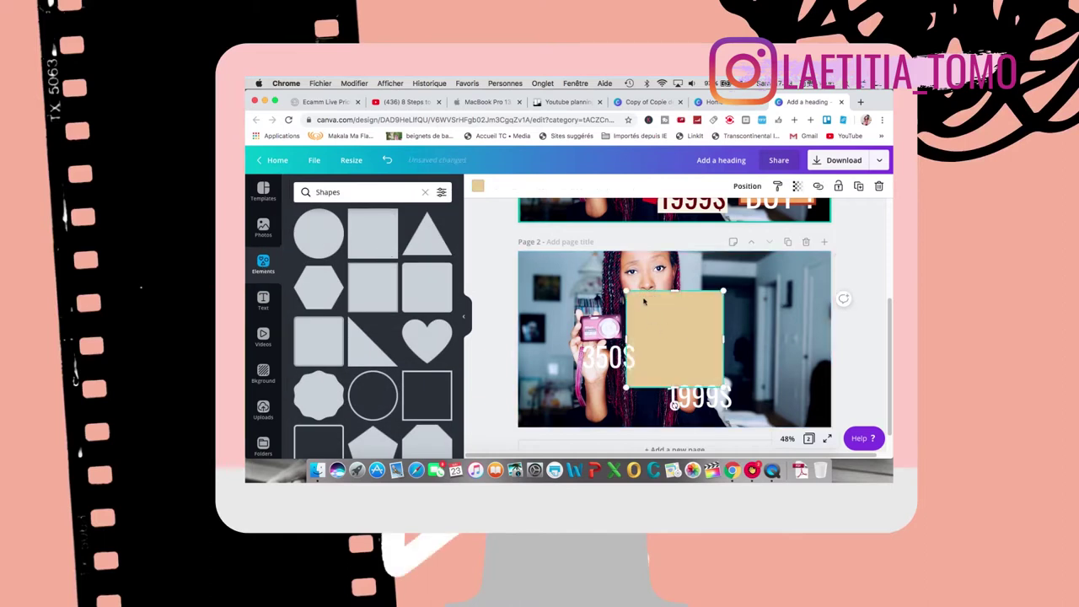
{"action": "left_click_drag", "start_coordinate": [675, 292], "coordinate": [707, 400]}
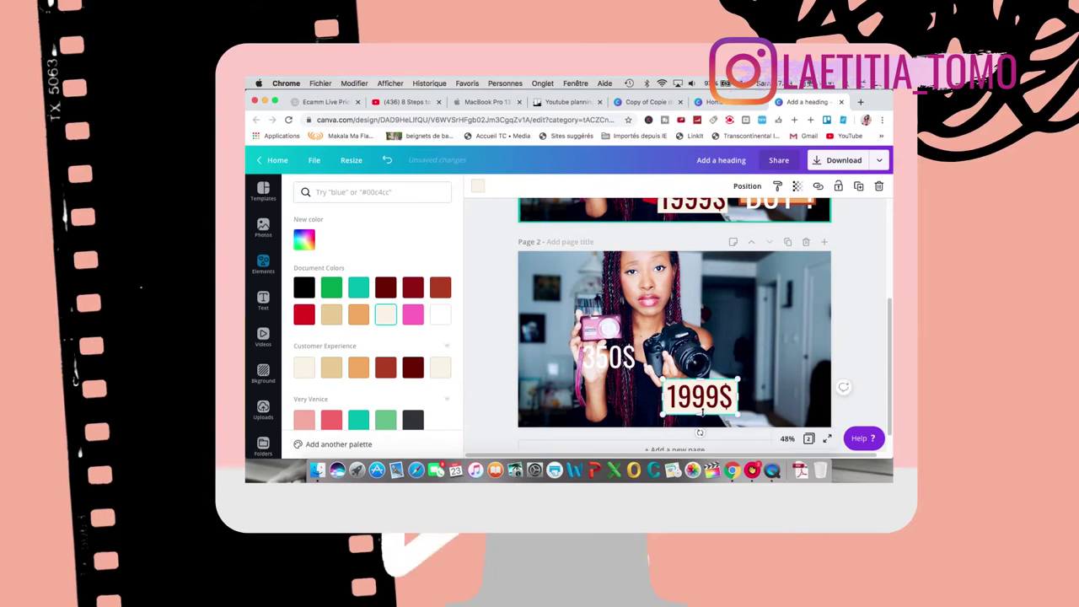
{"action": "left_click", "coordinate": [414, 317]}
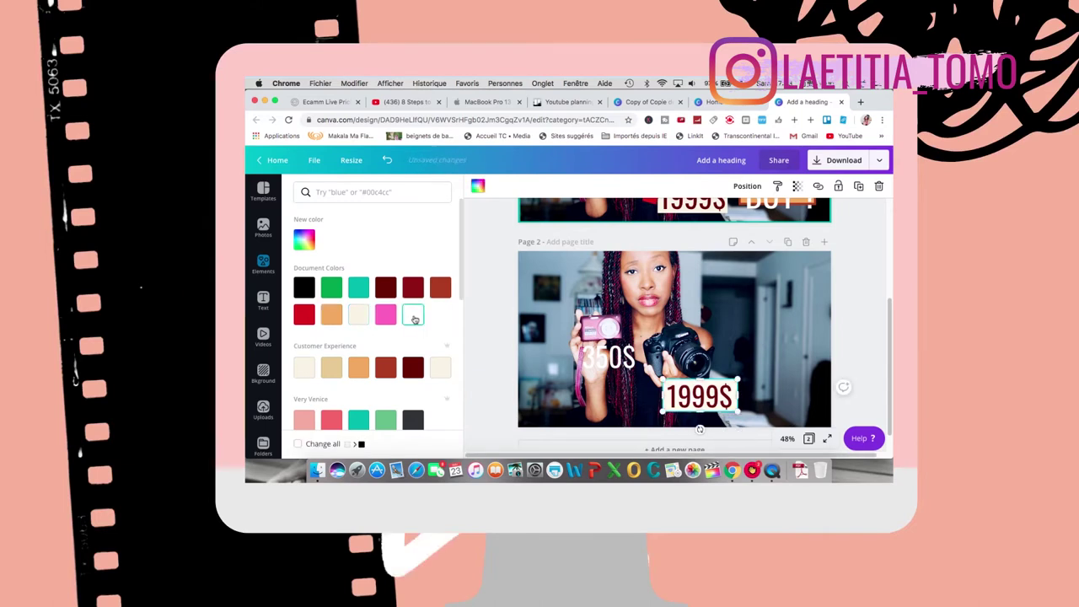
{"action": "left_click", "coordinate": [359, 315]}
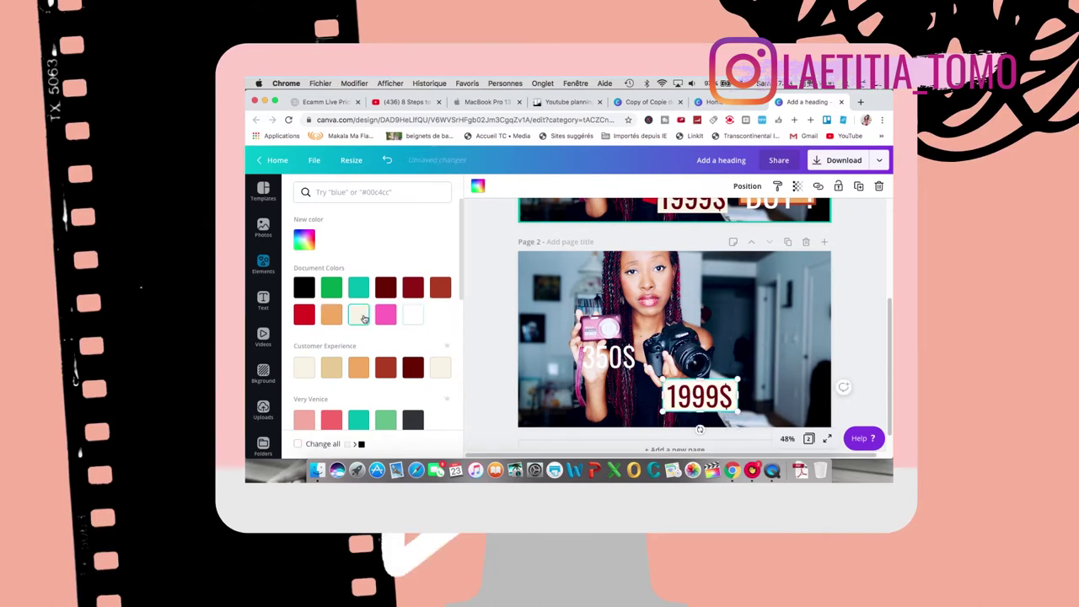
Duplicate the cream rectangle and fit the copy behind the 350$ price
{"action": "double_click", "coordinate": [726, 392]}
{"action": "key", "text": "BackSpace"}
{"action": "left_click_drag", "start_coordinate": [719, 404], "coordinate": [627, 360]}
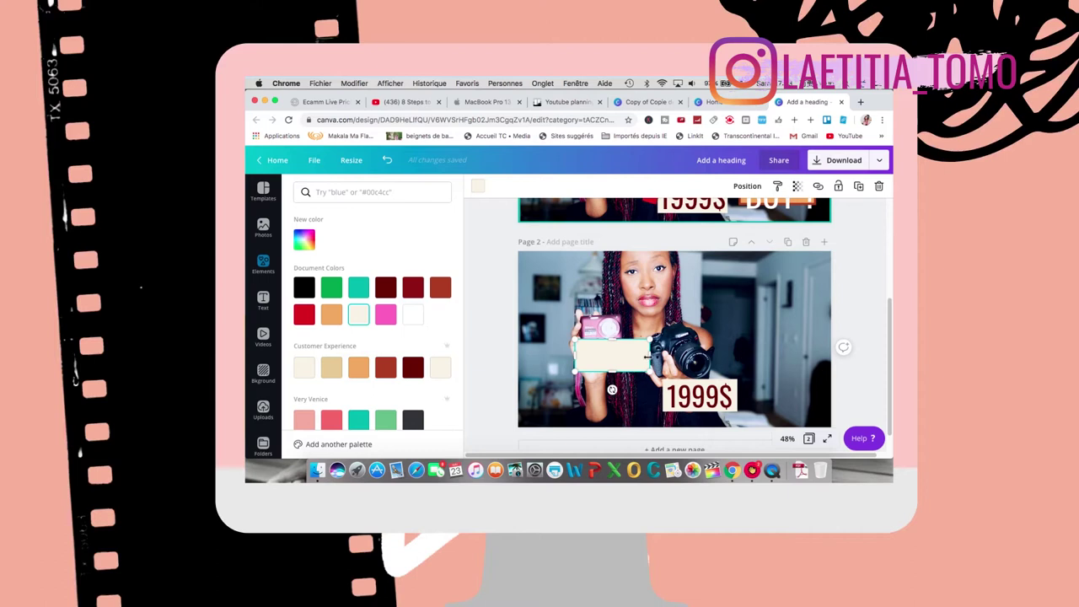
{"action": "left_click_drag", "start_coordinate": [641, 358], "coordinate": [640, 358]}
{"action": "left_click", "coordinate": [754, 186]}
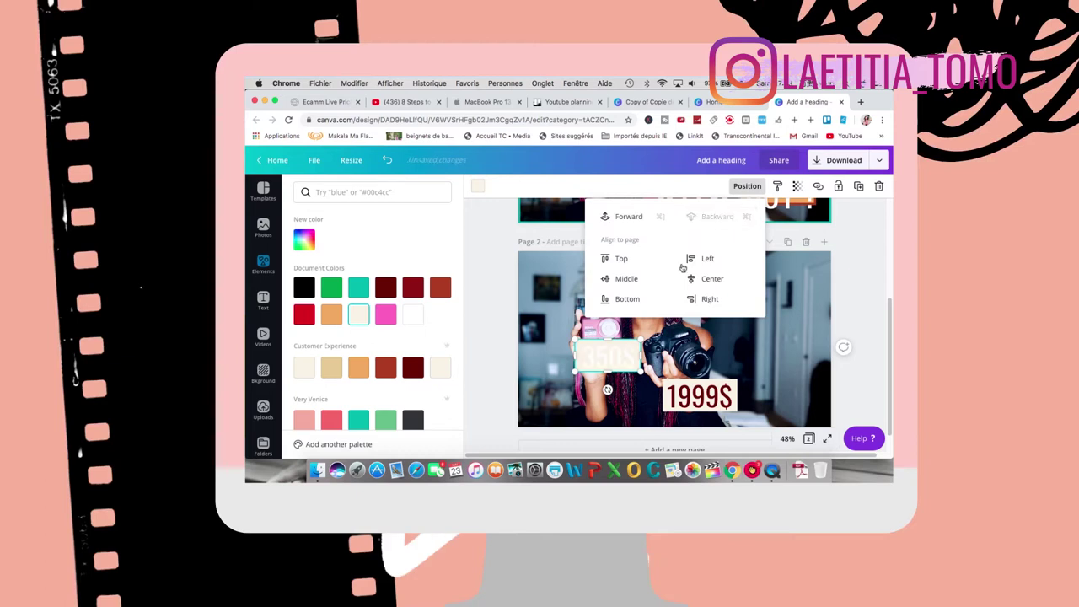
Color the 350$ text dark red
{"action": "left_click", "coordinate": [607, 361]}
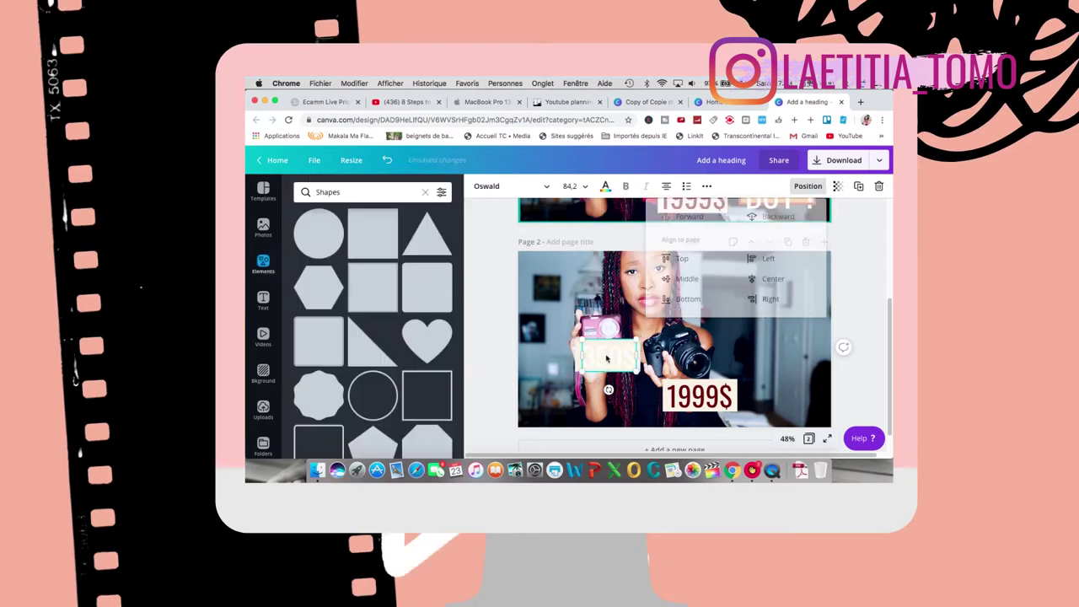
{"action": "left_click", "coordinate": [605, 186]}
{"action": "left_click", "coordinate": [387, 287]}
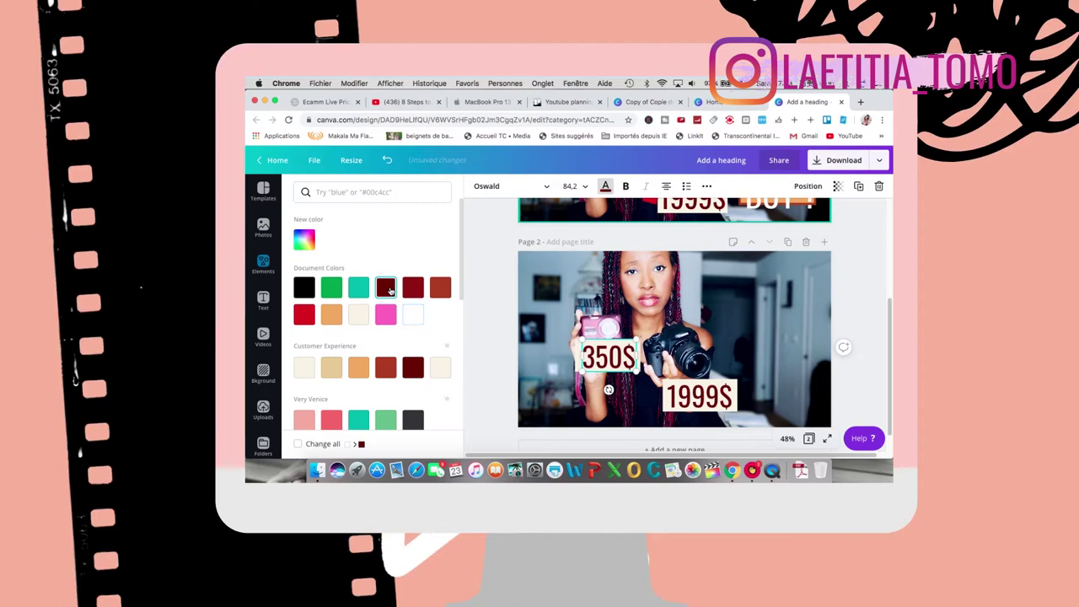
Group the 1999$ text with its cream rectangle and shift both price labels slightly down
{"action": "left_click", "coordinate": [700, 402]}
{"action": "left_click", "coordinate": [700, 401]}
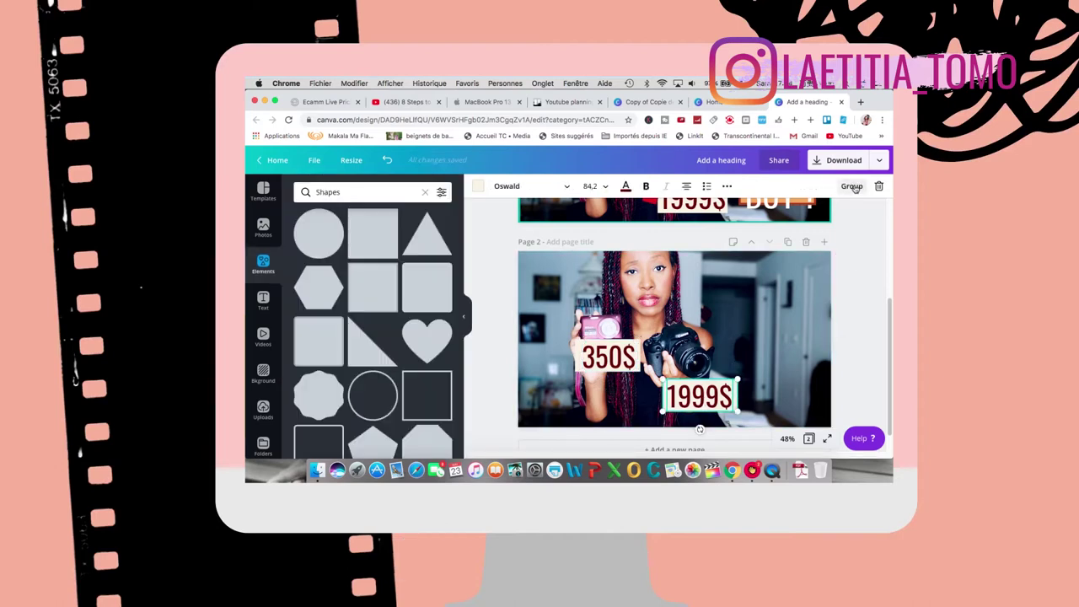
{"action": "left_click", "coordinate": [618, 400]}
{"action": "left_click", "coordinate": [709, 405]}
{"action": "mouse_move", "coordinate": [709, 405]}
{"action": "left_mouse_down"}
{"action": "mouse_move", "coordinate": [718, 320]}
{"action": "mouse_move", "coordinate": [701, 439]}
{"action": "mouse_move", "coordinate": [756, 308]}
{"action": "mouse_move", "coordinate": [745, 392]}
{"action": "mouse_move", "coordinate": [764, 339]}
{"action": "mouse_move", "coordinate": [698, 413]}
{"action": "left_mouse_up"}
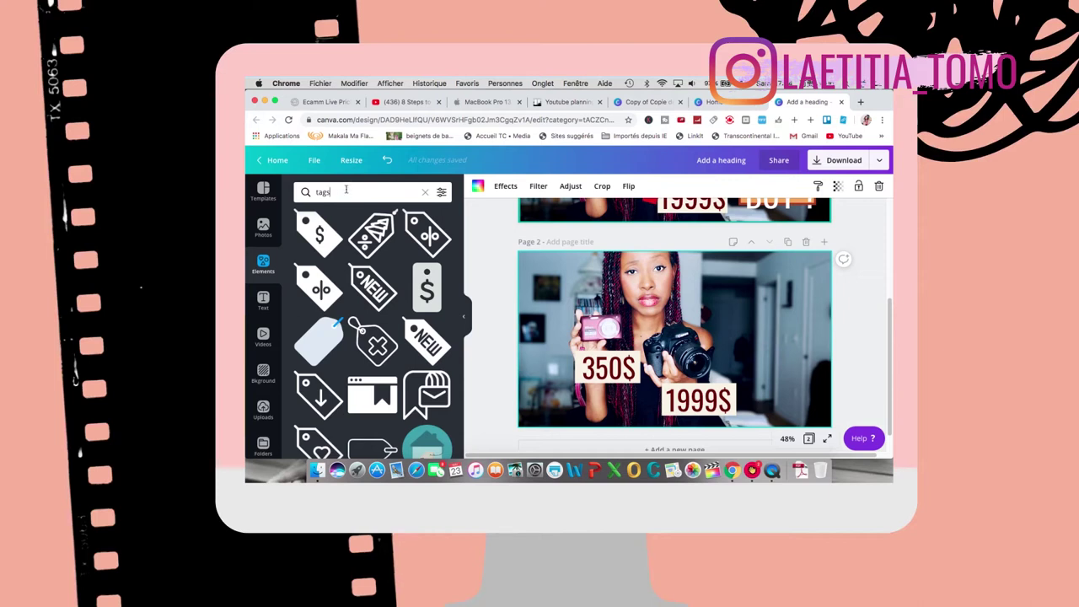
Search the elements for "tag", add the red price tag and place it small at the 350$ label's upper-left corner
{"action": "key", "text": "BackSpace"}
{"action": "key", "text": "Return"}
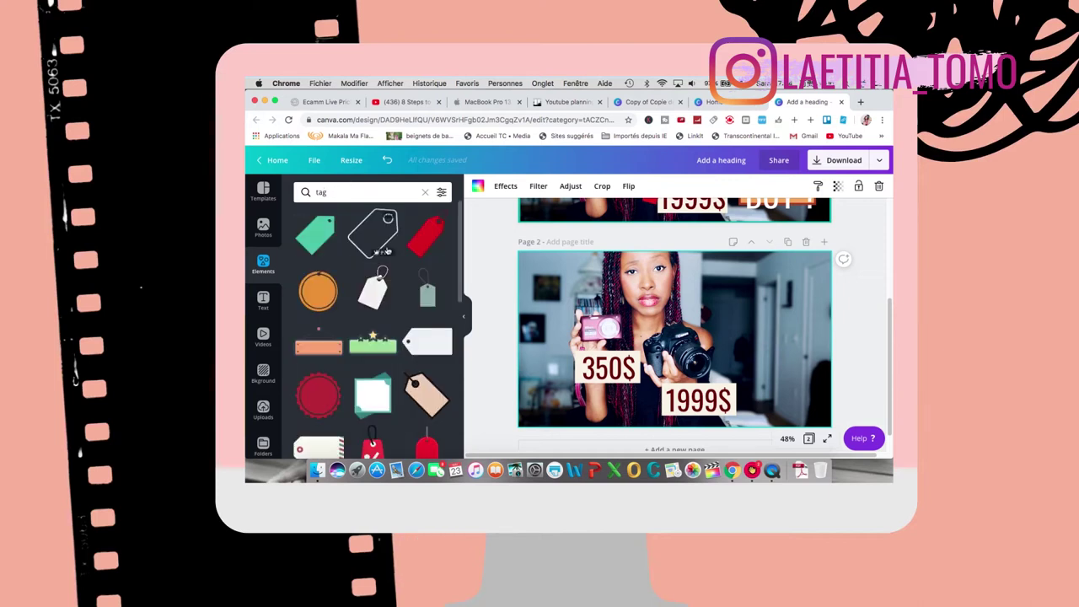
{"action": "left_click", "coordinate": [427, 234]}
{"action": "left_click_drag", "start_coordinate": [693, 372], "coordinate": [549, 331]}
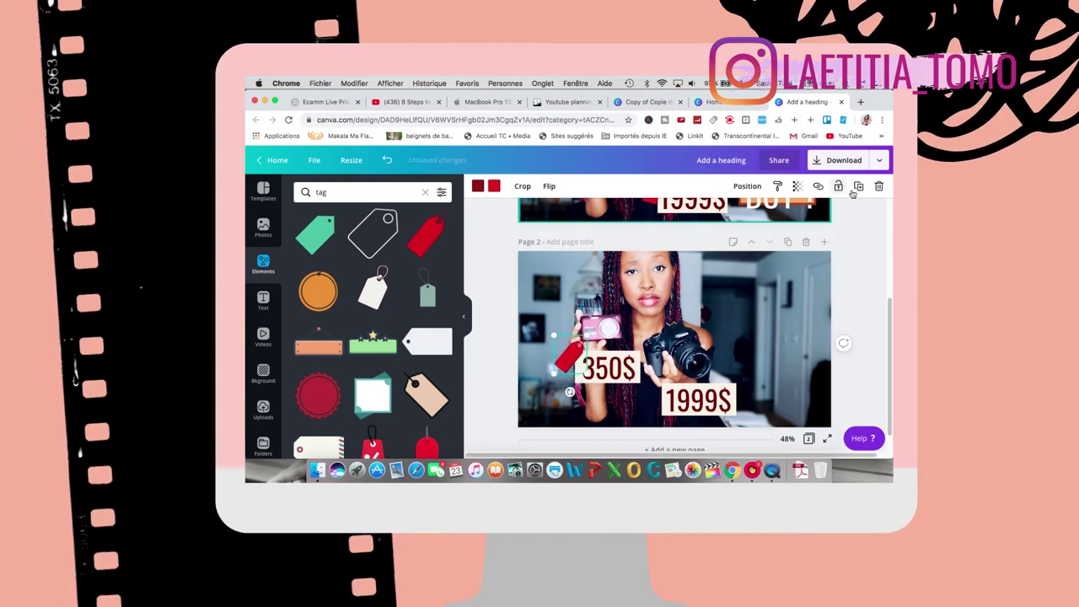
Duplicate the red tag and place the copy at the left edge of the 1999$ label
{"action": "key", "text": "super+d"}
{"action": "left_click_drag", "start_coordinate": [569, 364], "coordinate": [644, 390]}
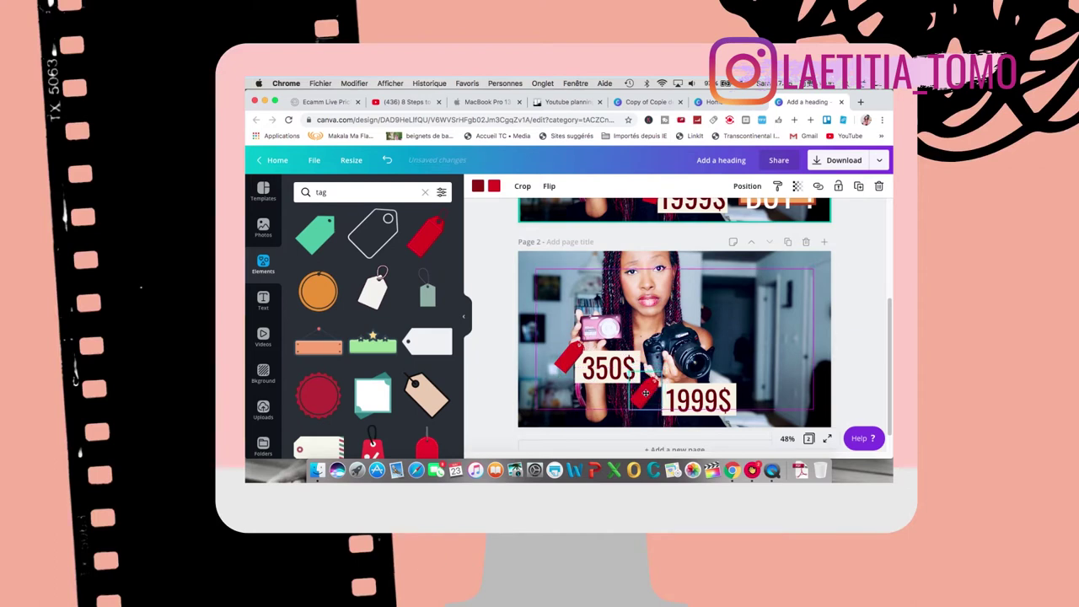
{"action": "left_click", "coordinate": [740, 355]}
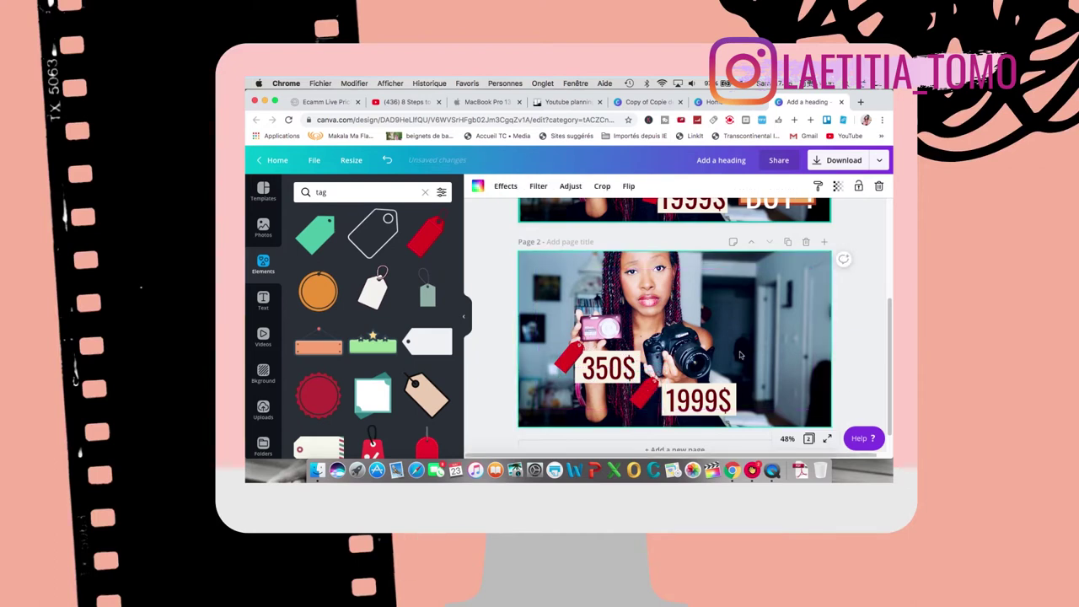
Move the green WHICH label from page 1 onto page 2, to the right of the black camera
{"action": "scroll", "coordinate": [707, 454], "scroll_direction": "up", "scroll_amount": 2}
{"action": "scroll", "coordinate": [706, 452], "scroll_direction": "up", "scroll_amount": 1}
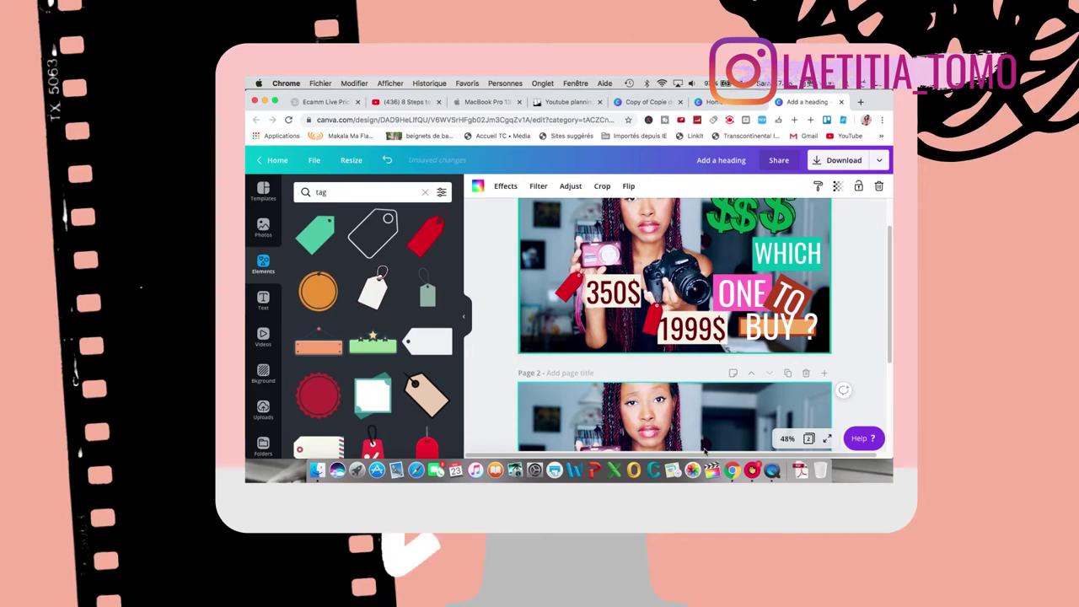
{"action": "scroll", "coordinate": [707, 453], "scroll_direction": "down", "scroll_amount": 2}
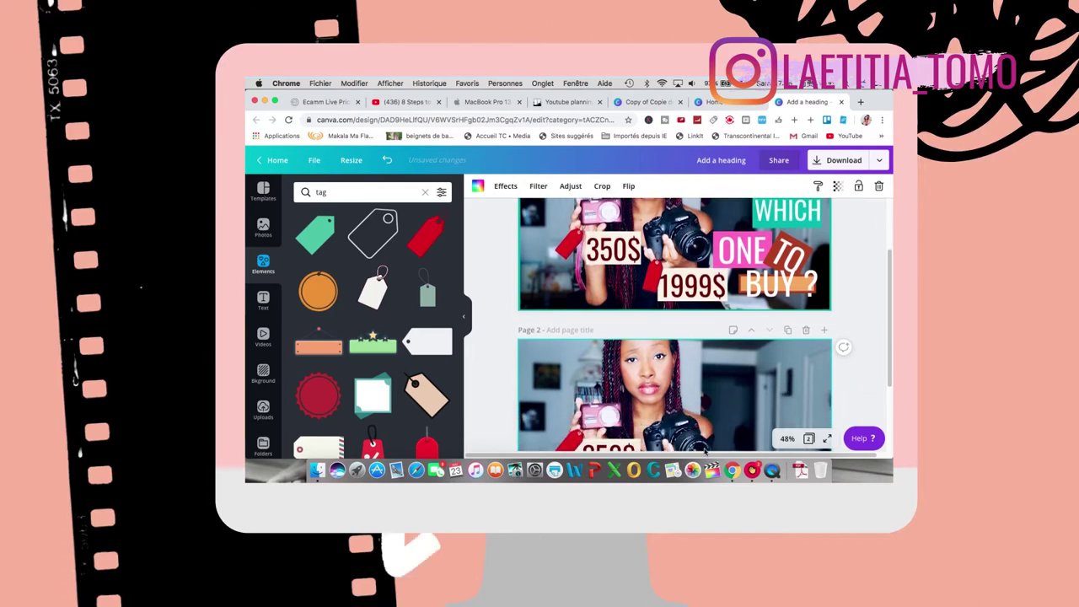
{"action": "scroll", "coordinate": [706, 453], "scroll_direction": "up", "scroll_amount": 1}
{"action": "left_click_drag", "start_coordinate": [787, 250], "coordinate": [759, 413]}
{"action": "scroll", "coordinate": [760, 414], "scroll_direction": "down", "scroll_amount": 3}
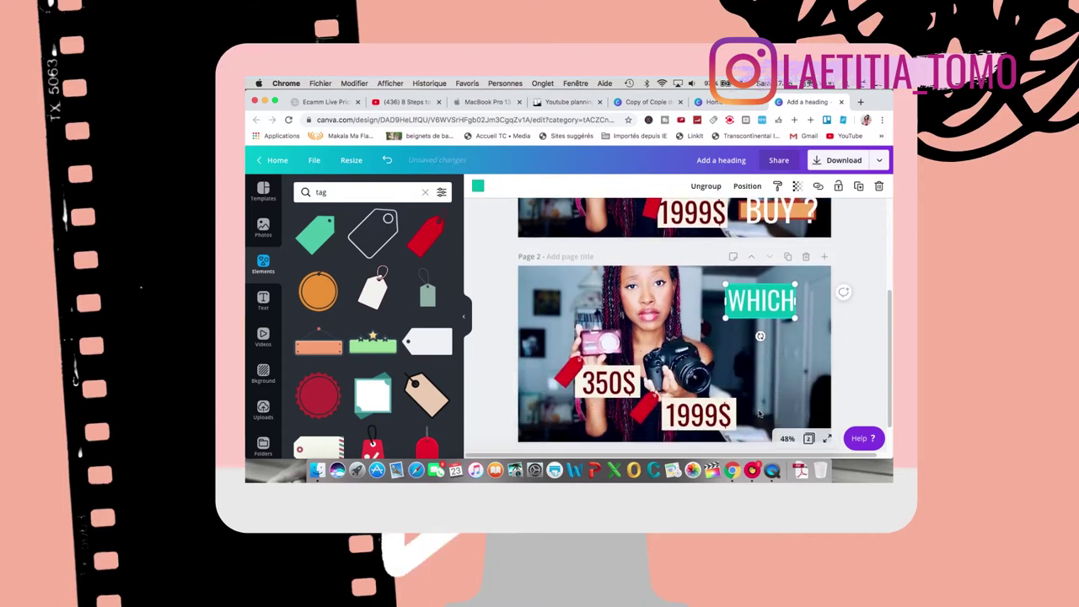
{"action": "left_click_drag", "start_coordinate": [748, 311], "coordinate": [739, 334]}
Move the pink ONE label from page 1 onto page 2, directly below WHICH
{"action": "scroll", "coordinate": [738, 334], "scroll_direction": "up", "scroll_amount": 2}
{"action": "left_click_drag", "start_coordinate": [759, 229], "coordinate": [742, 389]}
{"action": "scroll", "coordinate": [744, 423], "scroll_direction": "down", "scroll_amount": 1}
{"action": "scroll", "coordinate": [808, 379], "scroll_direction": "up", "scroll_amount": 1}
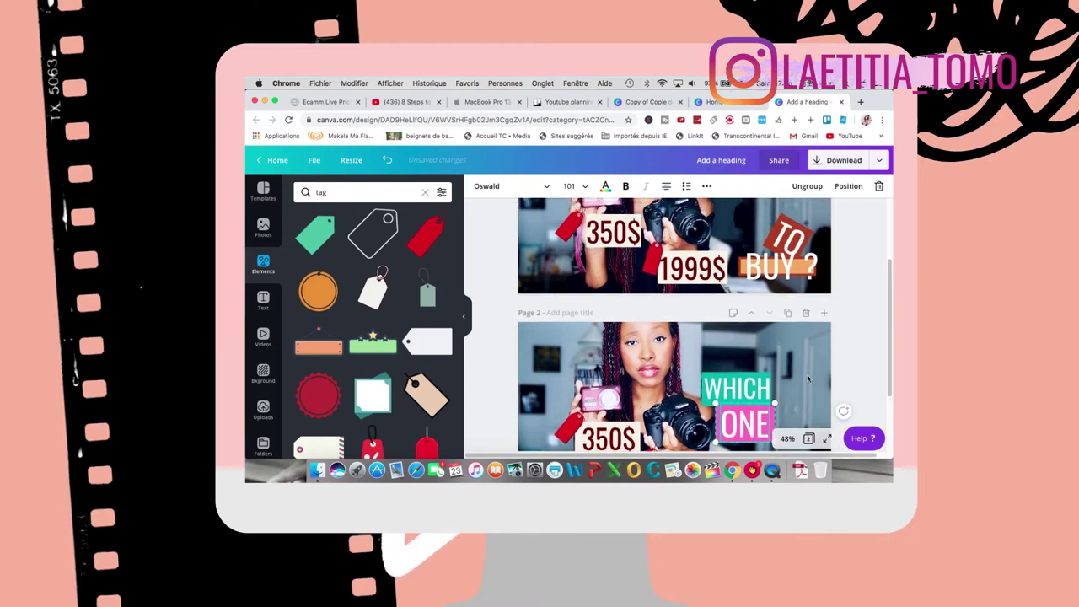
Move the tilted red TO label from page 1 onto page 2, beside and slightly below ONE
{"action": "left_click_drag", "start_coordinate": [791, 242], "coordinate": [803, 399]}
{"action": "scroll", "coordinate": [801, 401], "scroll_direction": "down", "scroll_amount": 2}
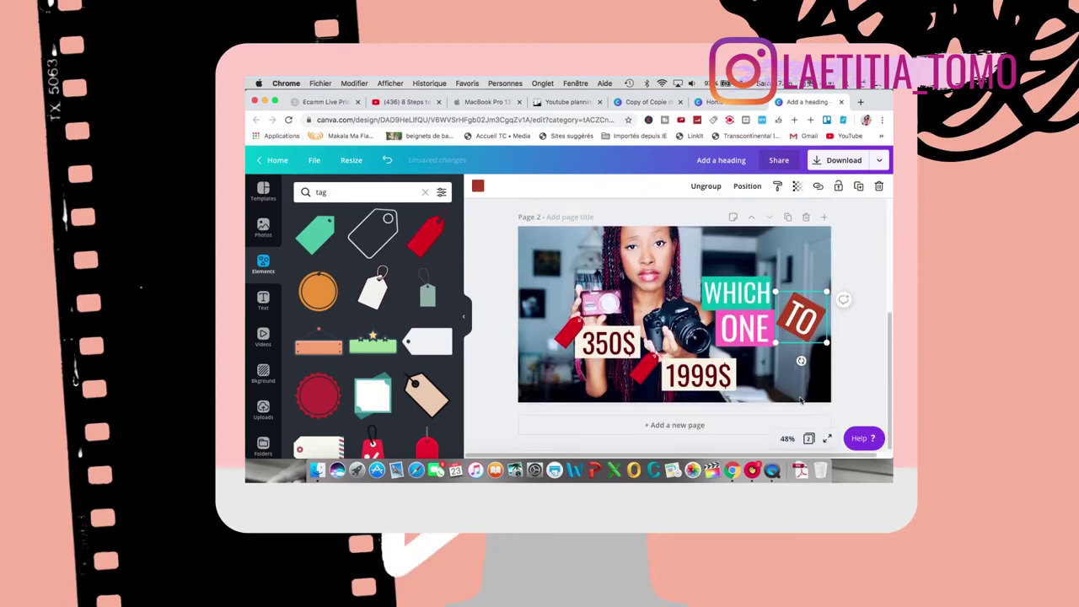
{"action": "left_click_drag", "start_coordinate": [801, 325], "coordinate": [797, 350]}
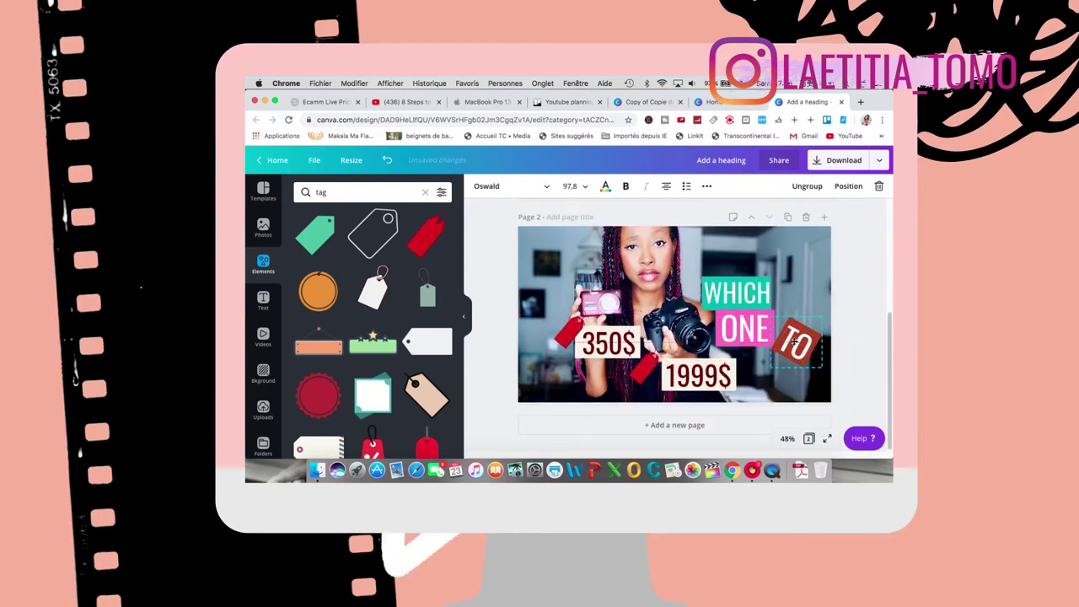
Paste the BUY ? label onto page 2 below TO, and shift the 1999$ label left and slightly down beside it
{"action": "key", "text": "super+v"}
{"action": "left_click_drag", "start_coordinate": [778, 324], "coordinate": [735, 352]}
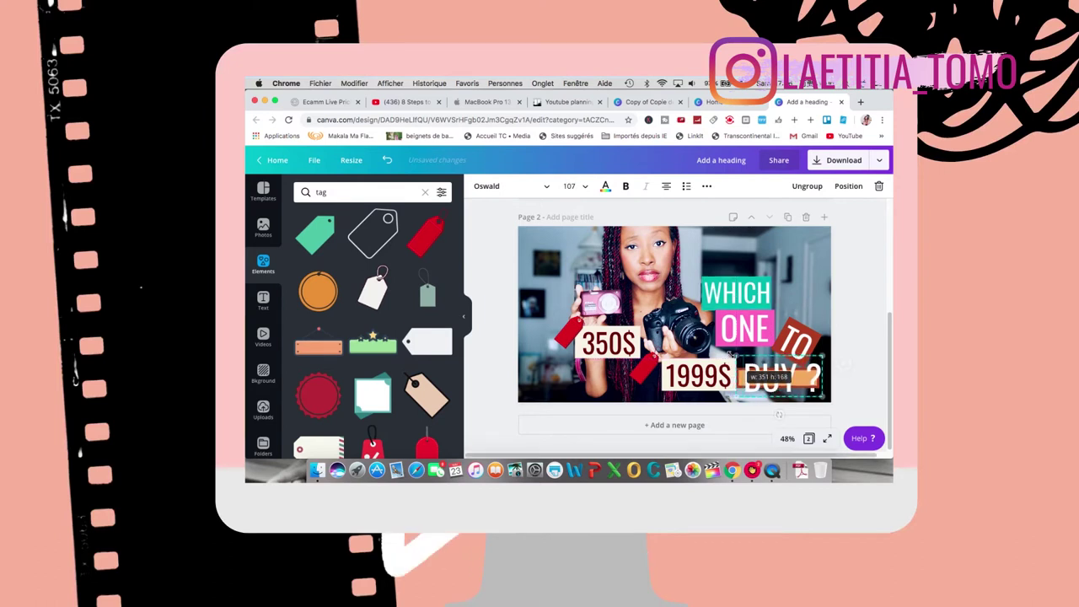
{"action": "left_click_drag", "start_coordinate": [735, 355], "coordinate": [679, 384]}
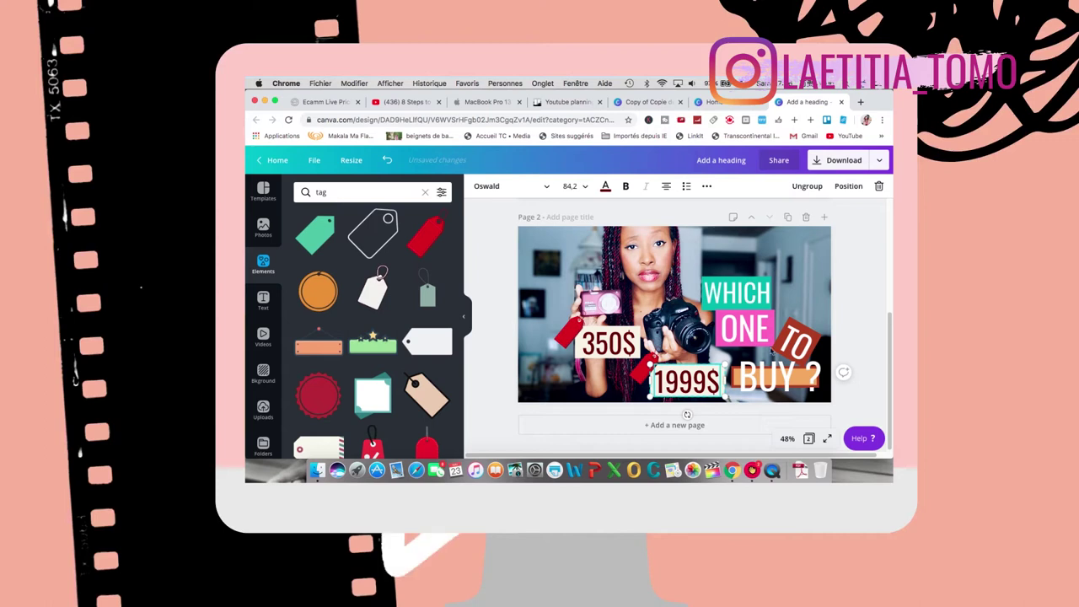
Enlarge the green WHICH label and adjust the ONE and TO labels so they fit closely beneath it
{"action": "left_click_drag", "start_coordinate": [757, 333], "coordinate": [760, 340]}
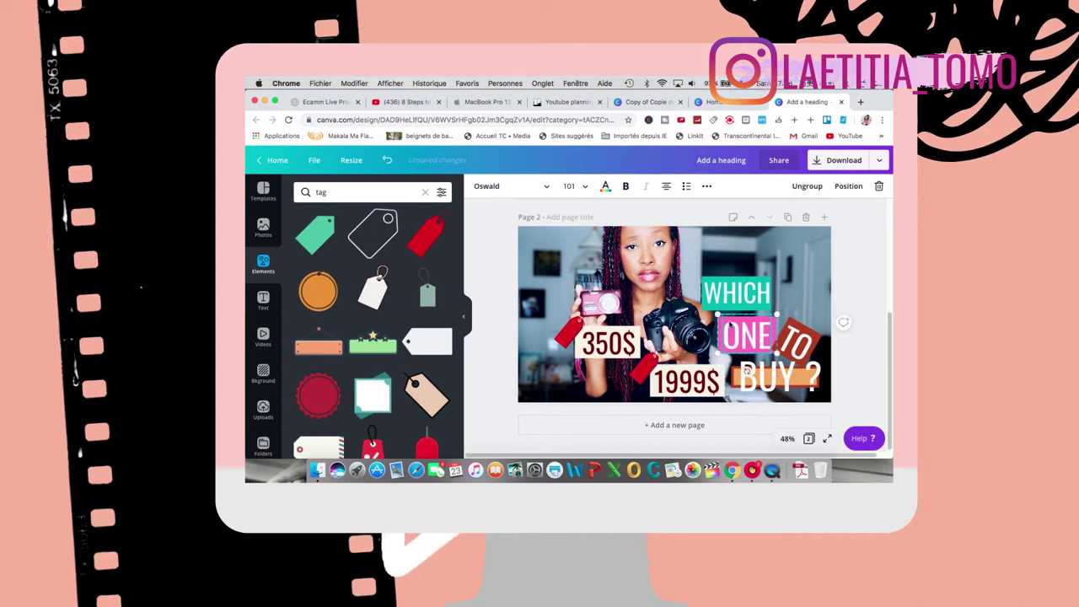
{"action": "left_click", "coordinate": [710, 291]}
{"action": "left_click_drag", "start_coordinate": [702, 275], "coordinate": [688, 267]}
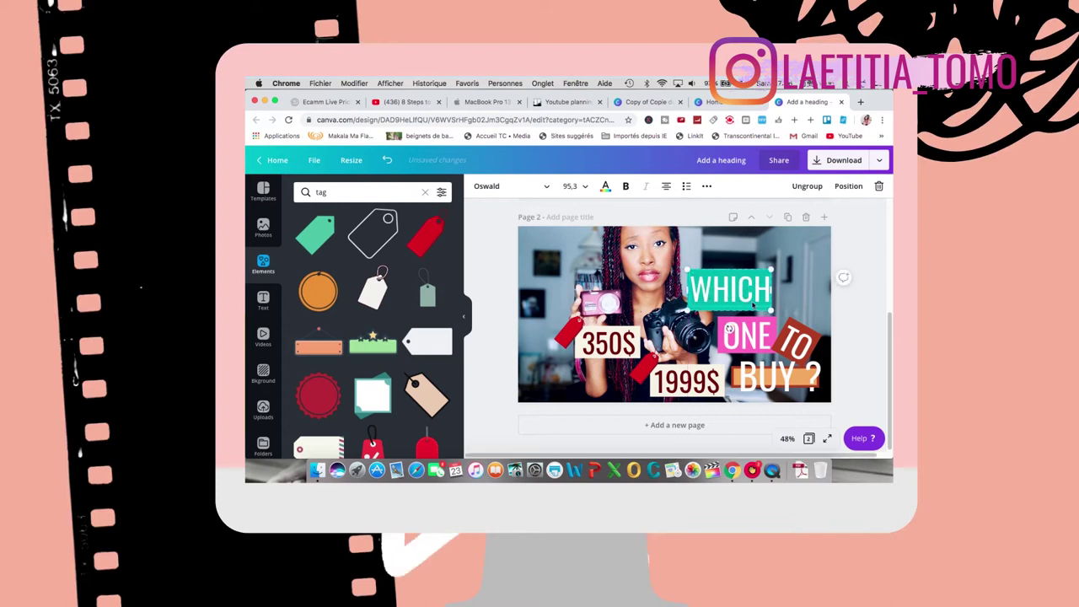
{"action": "left_click_drag", "start_coordinate": [770, 310], "coordinate": [773, 314]}
{"action": "left_click", "coordinate": [742, 334]}
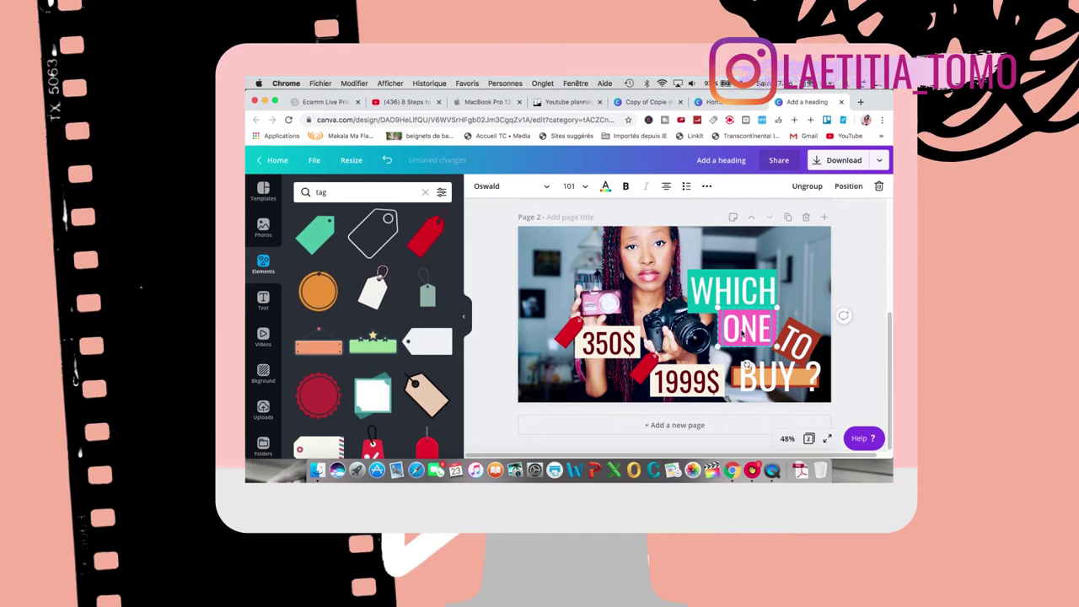
{"action": "left_click", "coordinate": [796, 340]}
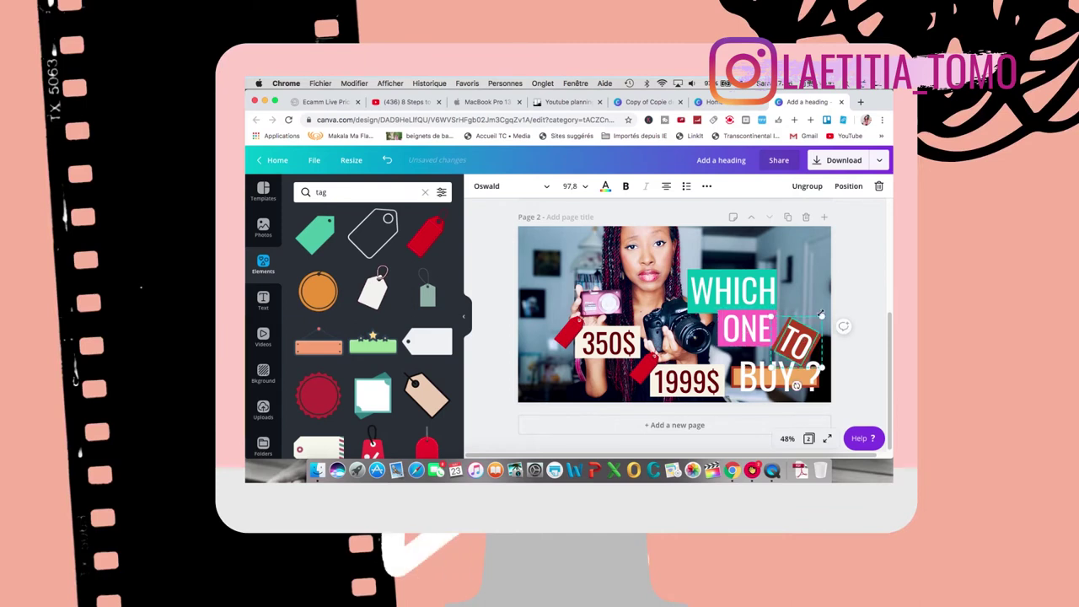
{"action": "left_click_drag", "start_coordinate": [823, 318], "coordinate": [825, 309]}
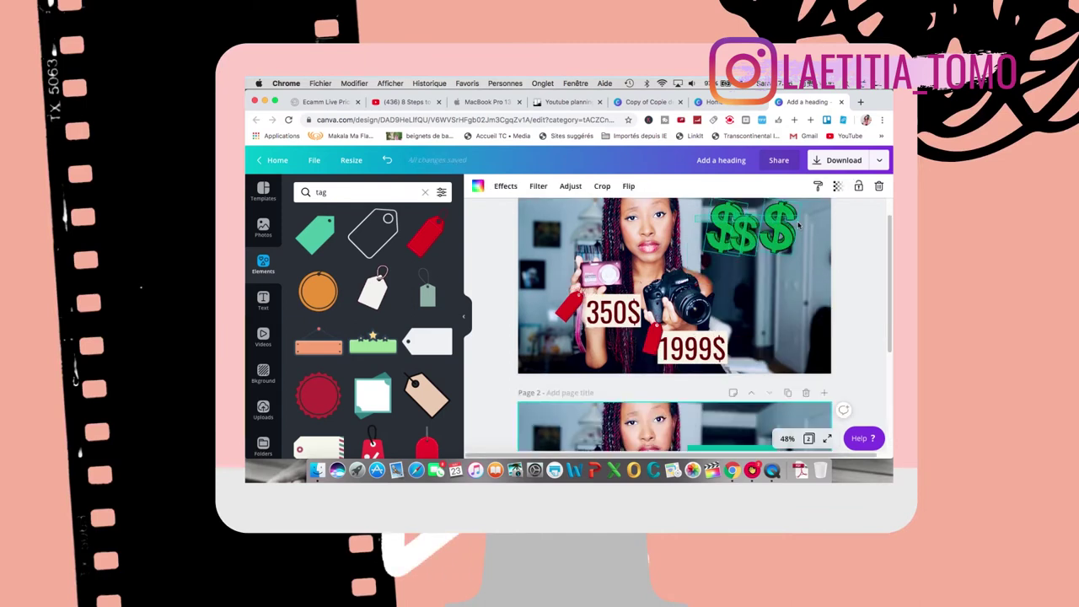
Group the green dollar signs on page 1 and move the group onto page 2 above the WHICH label
{"action": "left_click", "coordinate": [802, 230], "text": "shift"}
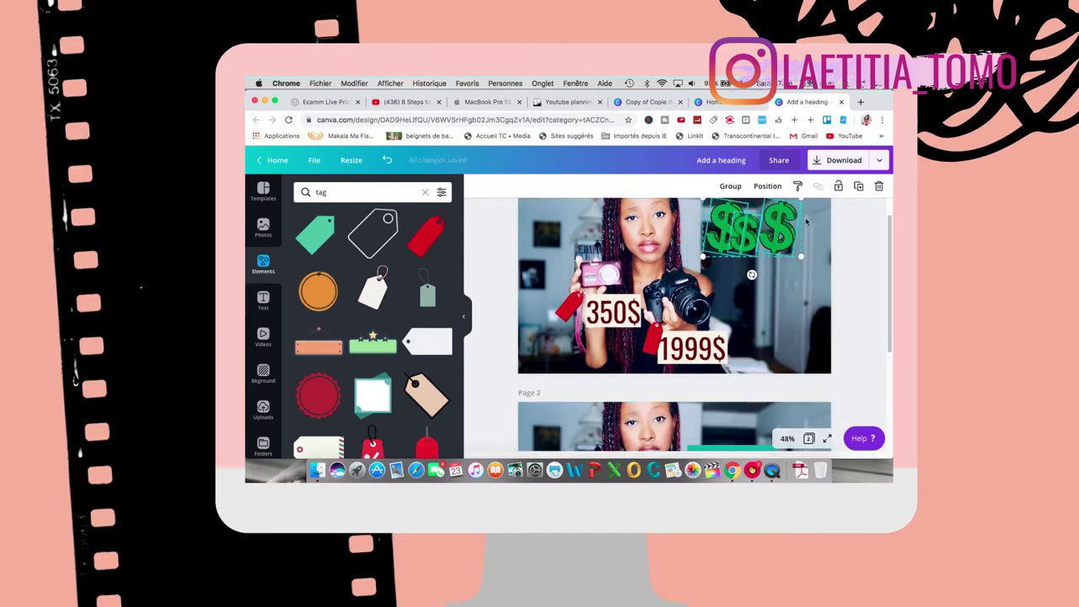
{"action": "left_click", "coordinate": [732, 186]}
{"action": "scroll", "coordinate": [756, 210], "scroll_direction": "down", "scroll_amount": 2}
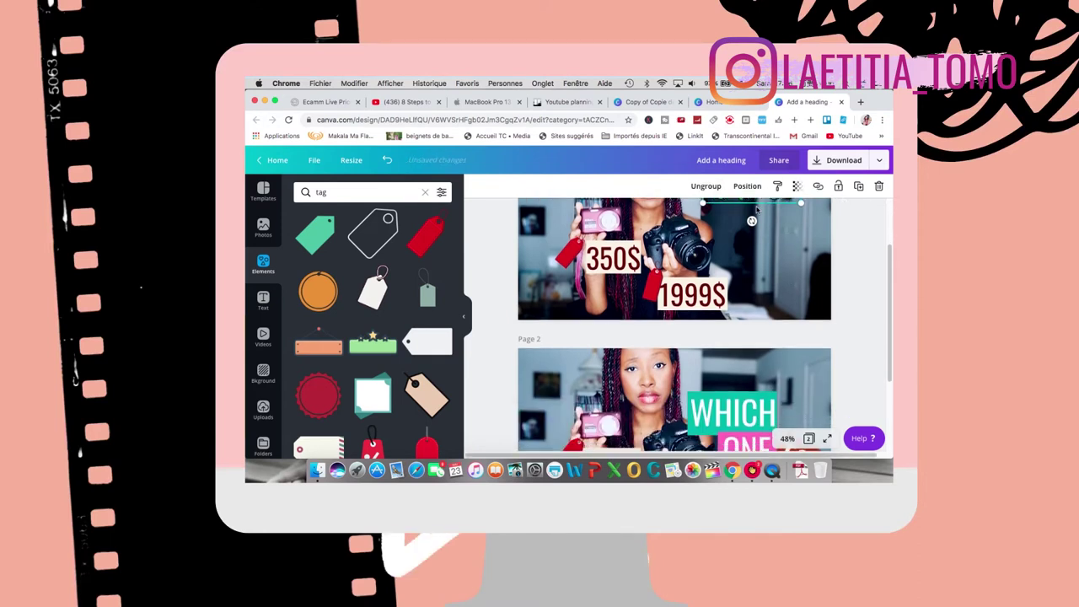
{"action": "left_click", "coordinate": [763, 393]}
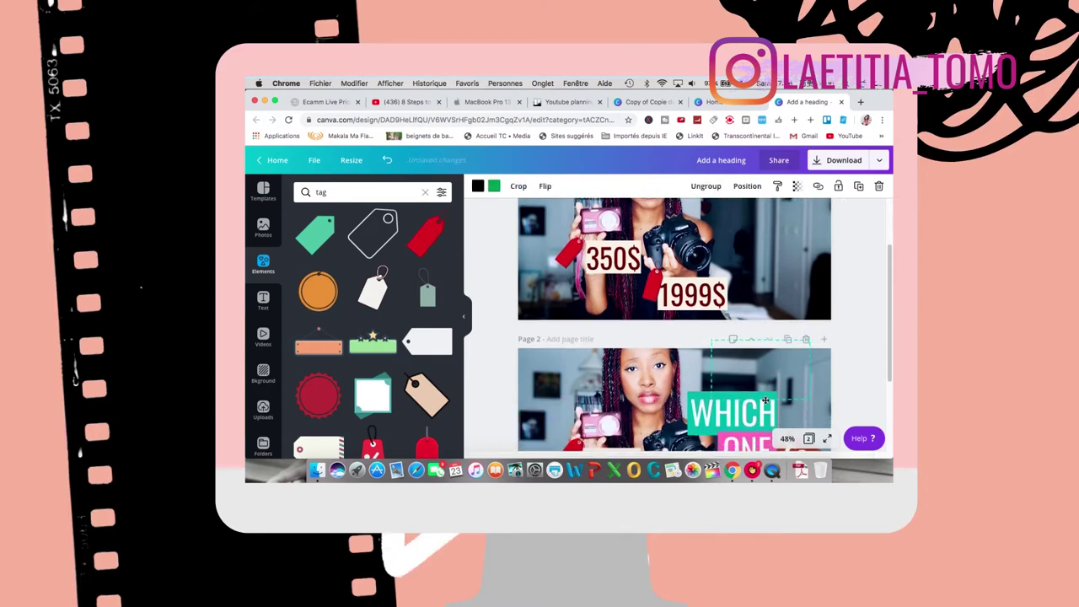
Shrink the dollar sign group and place it in the upper right corner of page 2, just above WHICH
{"action": "scroll", "coordinate": [766, 408], "scroll_direction": "down", "scroll_amount": 3}
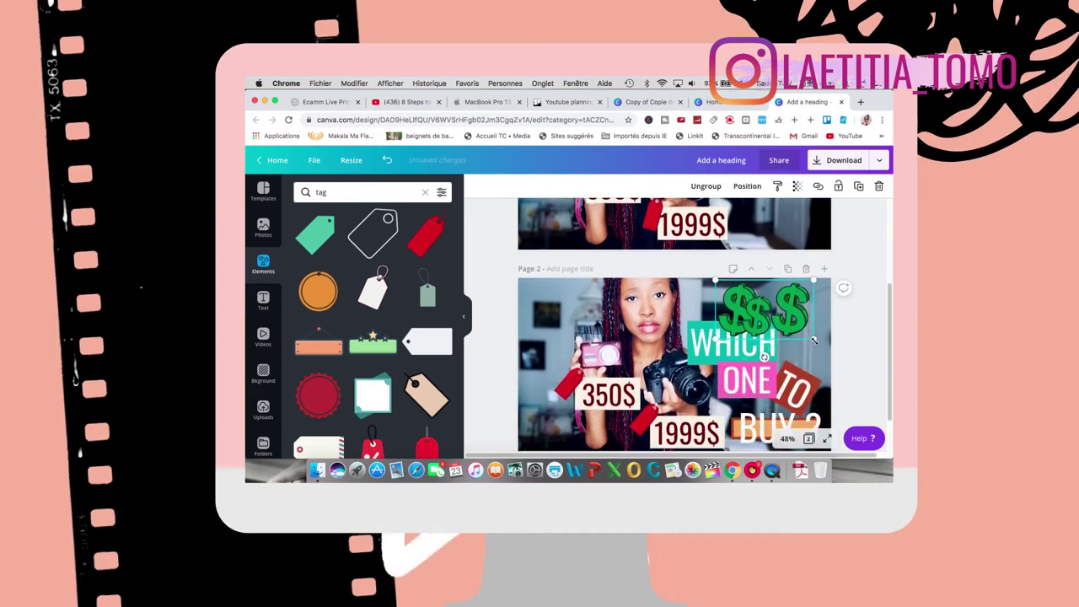
{"action": "left_click_drag", "start_coordinate": [796, 333], "coordinate": [794, 330]}
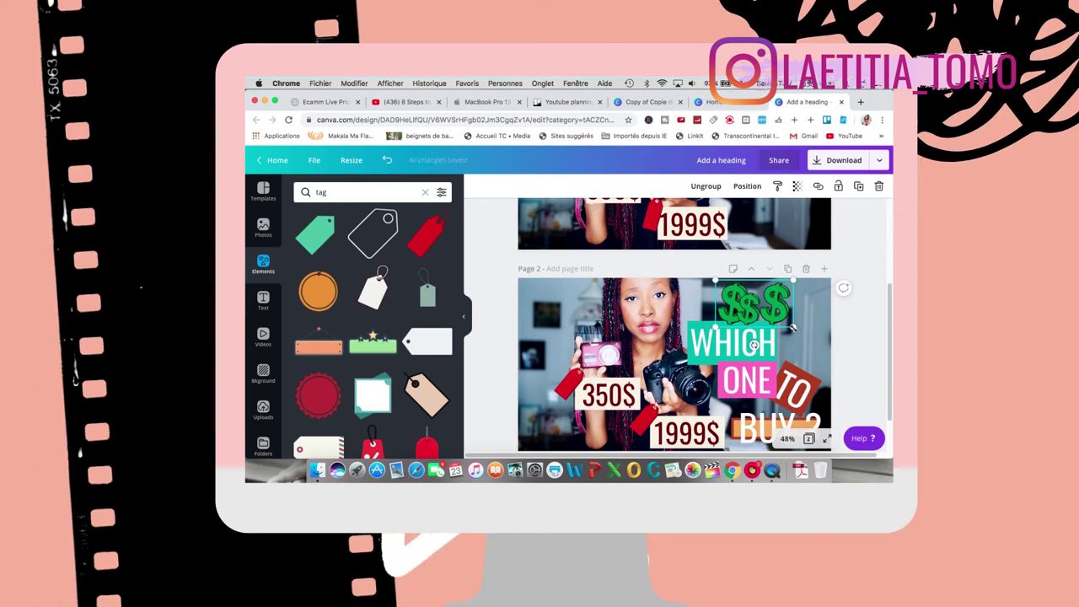
{"action": "left_click", "coordinate": [753, 306]}
{"action": "left_click_drag", "start_coordinate": [753, 305], "coordinate": [776, 308]}
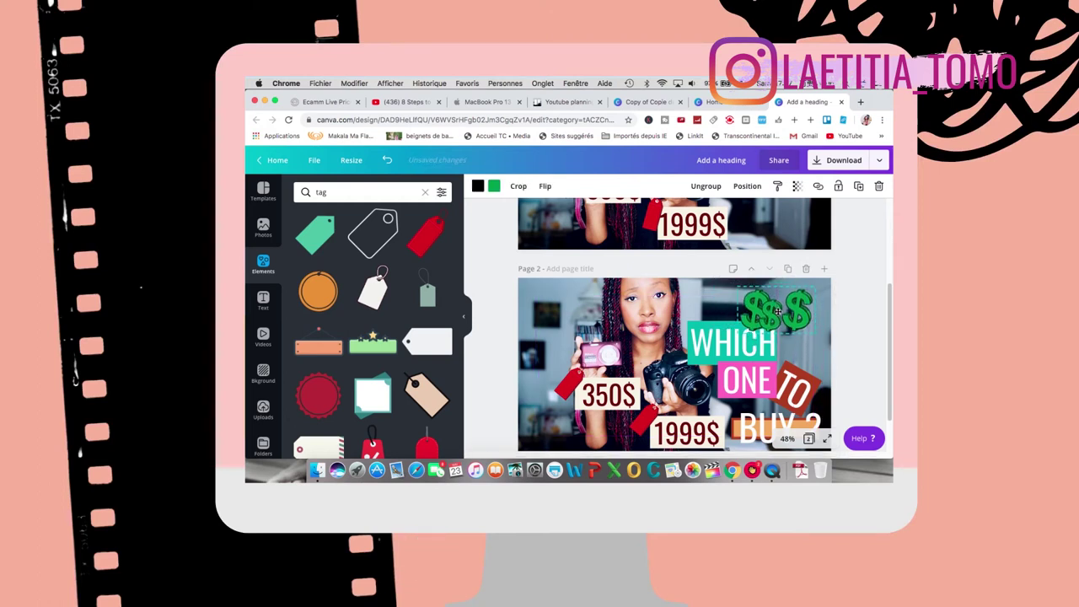
{"action": "left_click", "coordinate": [705, 307]}
{"action": "scroll", "coordinate": [705, 307], "scroll_direction": "down", "scroll_amount": 2}
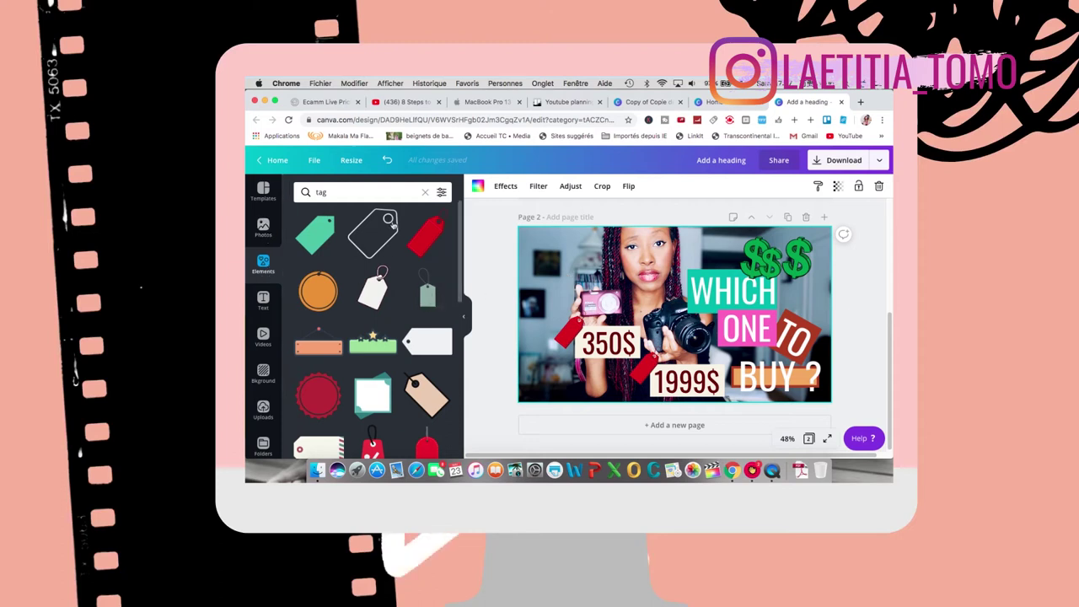
Add a square outline shape to page 2 and stretch it to the page edges as a frame
{"action": "left_click", "coordinate": [425, 192]}
{"action": "left_click", "coordinate": [441, 271]}
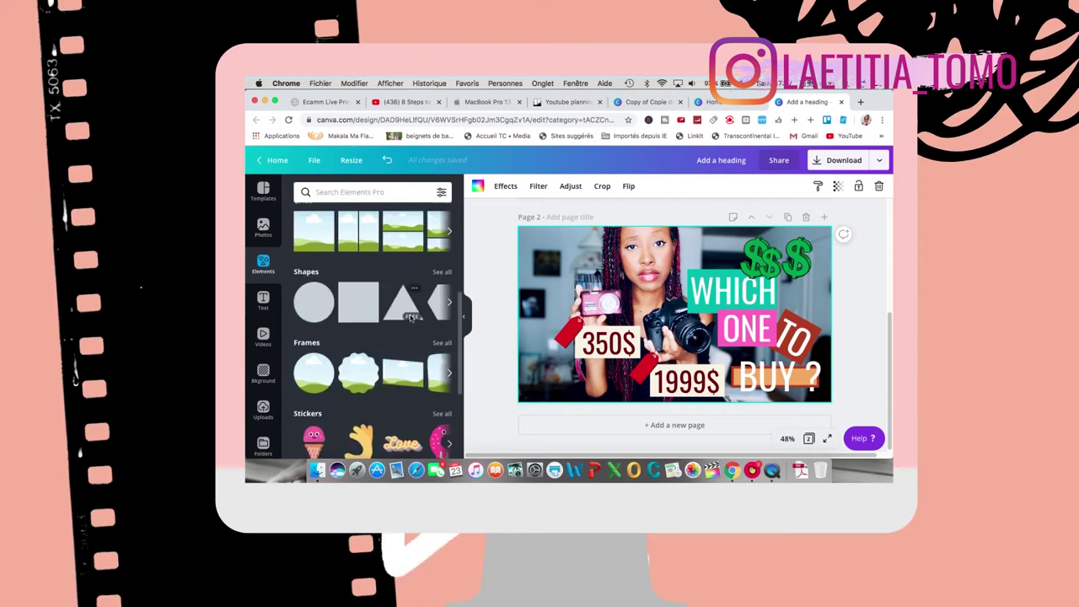
{"action": "left_click", "coordinate": [372, 234]}
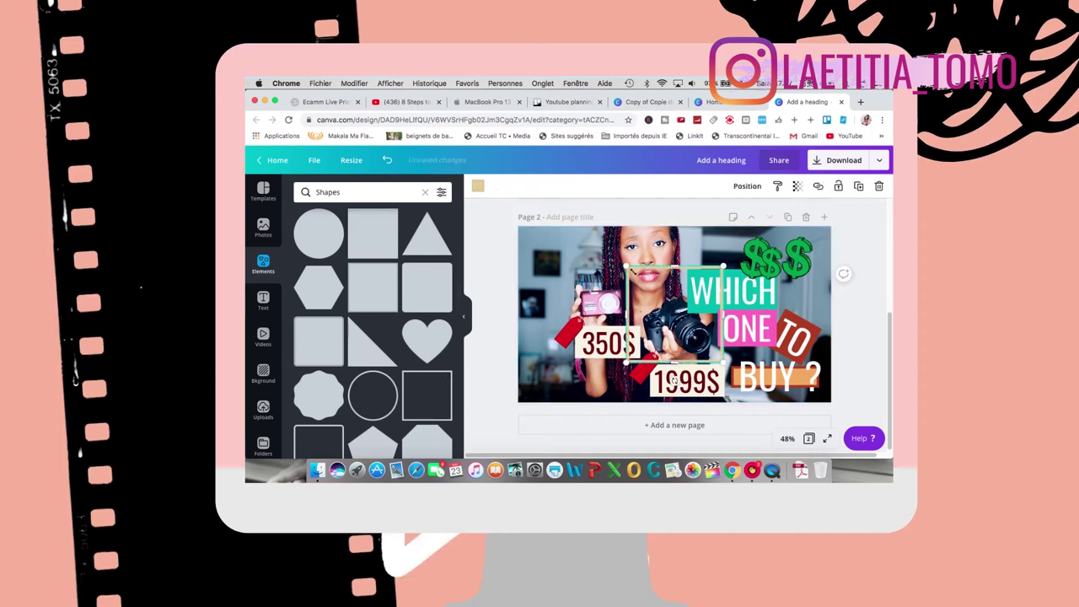
{"action": "left_click_drag", "start_coordinate": [628, 268], "coordinate": [588, 228]}
{"action": "left_click_drag", "start_coordinate": [586, 295], "coordinate": [520, 295]}
{"action": "left_click_drag", "start_coordinate": [721, 293], "coordinate": [833, 295]}
{"action": "left_click_drag", "start_coordinate": [673, 361], "coordinate": [674, 420]}
Colour the frame turquoise from the document colours and extend its edges slightly beyond the page for a thinner border
{"action": "left_click", "coordinate": [477, 187]}
{"action": "left_click", "coordinate": [359, 288]}
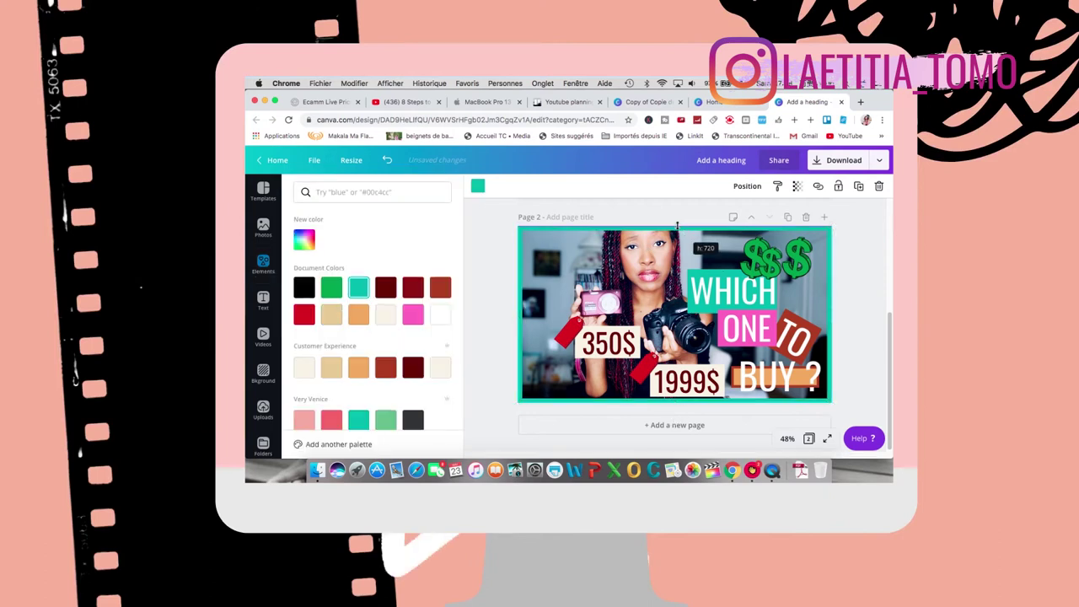
{"action": "left_click_drag", "start_coordinate": [518, 314], "coordinate": [516, 312]}
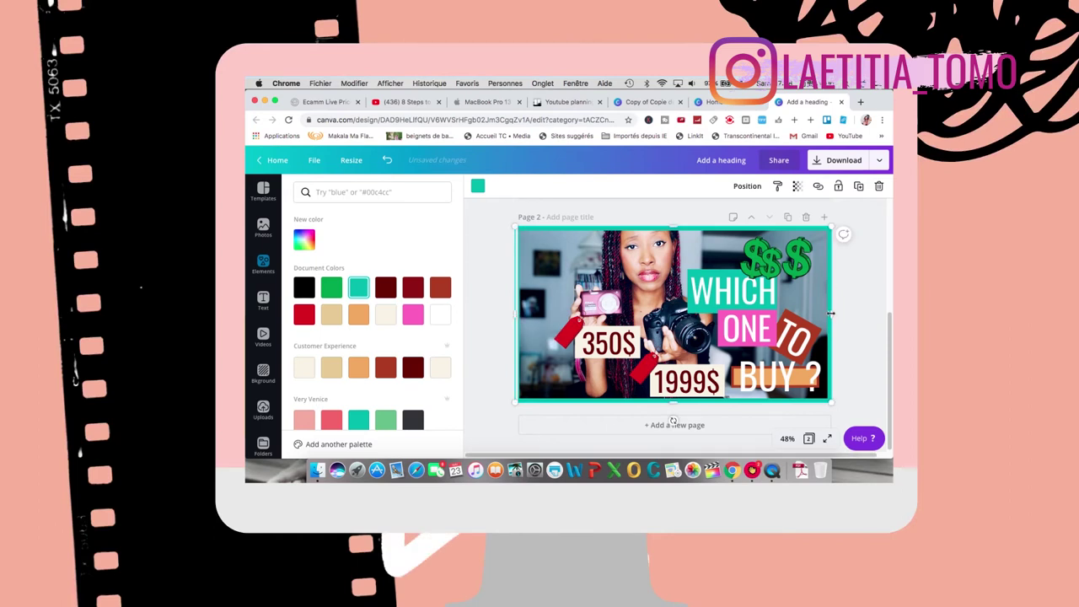
{"action": "left_click", "coordinate": [866, 320]}
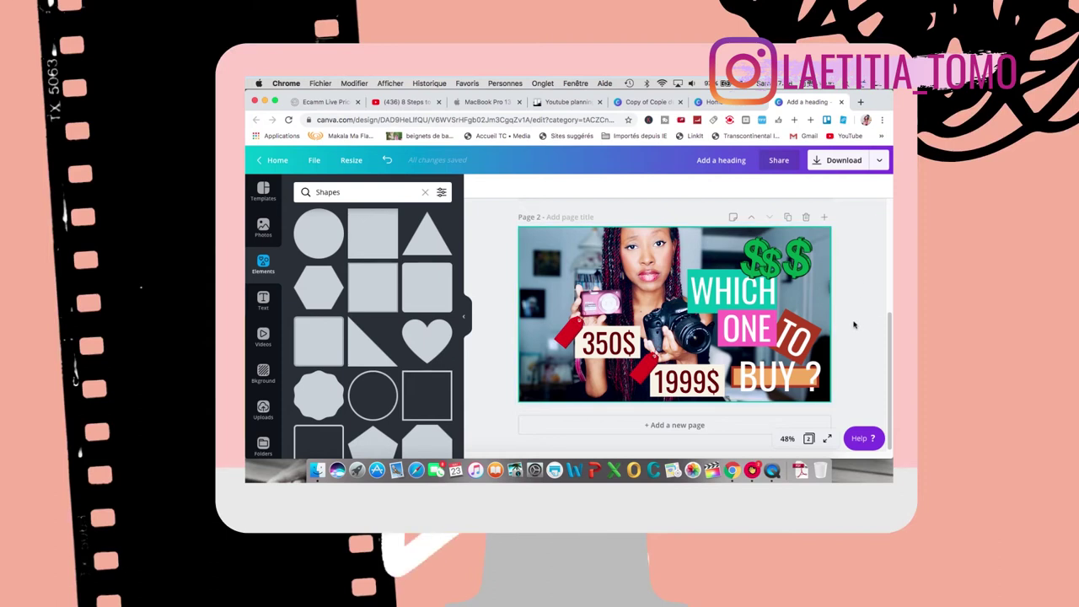
Download only page 2 as a PNG at size 1x, and return to editing the design
{"action": "left_click", "coordinate": [844, 160]}
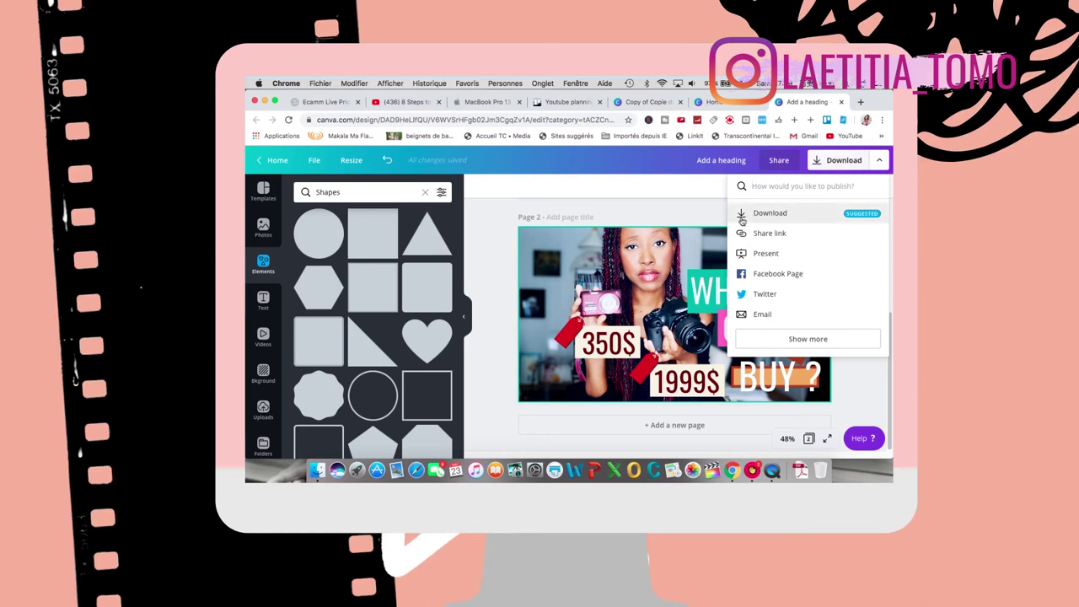
{"action": "left_click", "coordinate": [741, 218]}
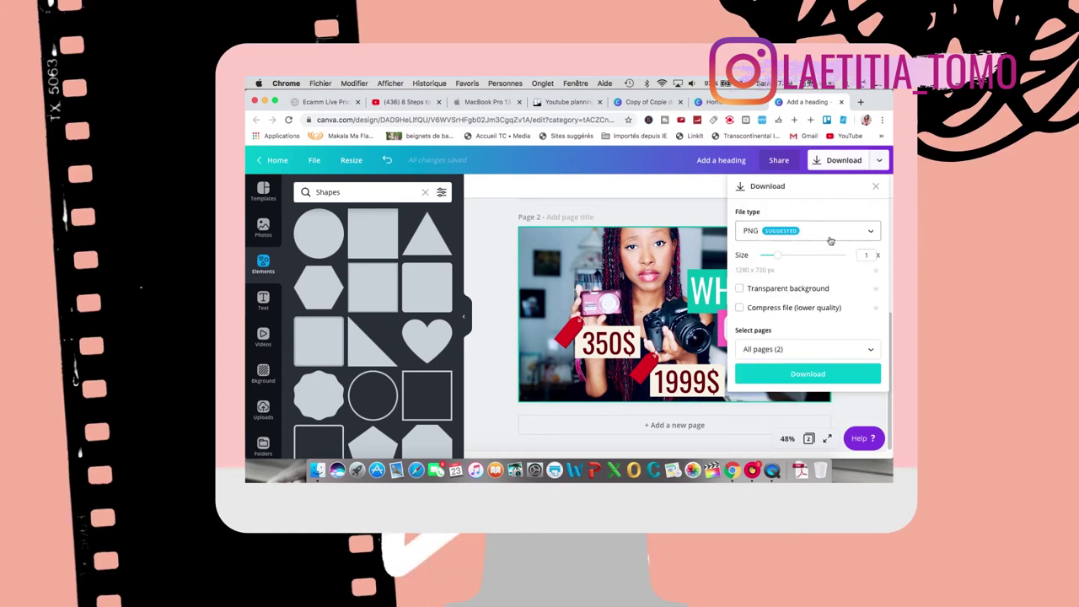
{"action": "left_click", "coordinate": [815, 352]}
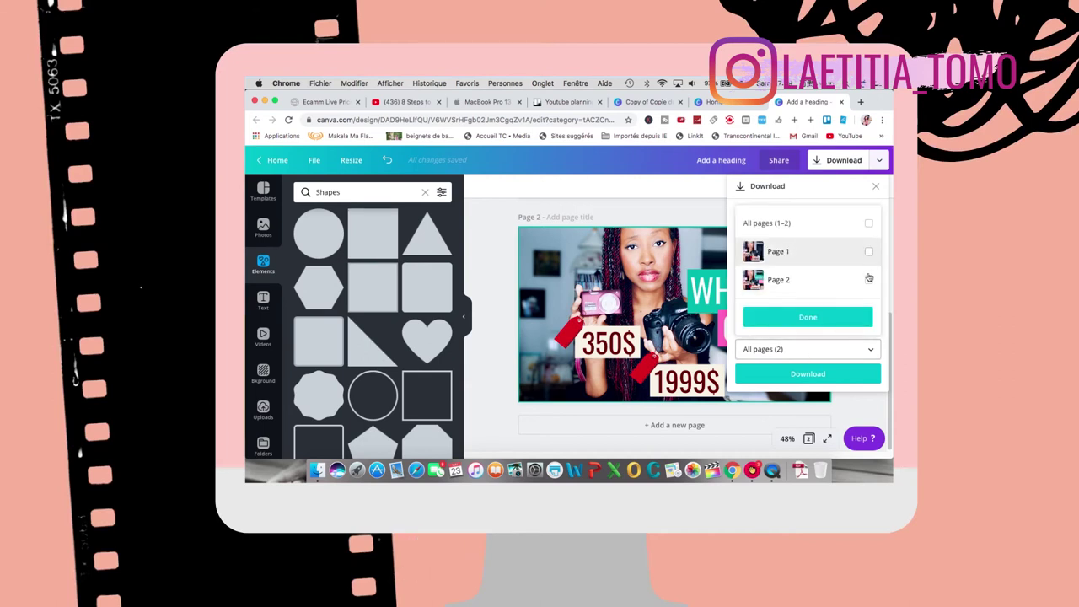
{"action": "left_click", "coordinate": [868, 281]}
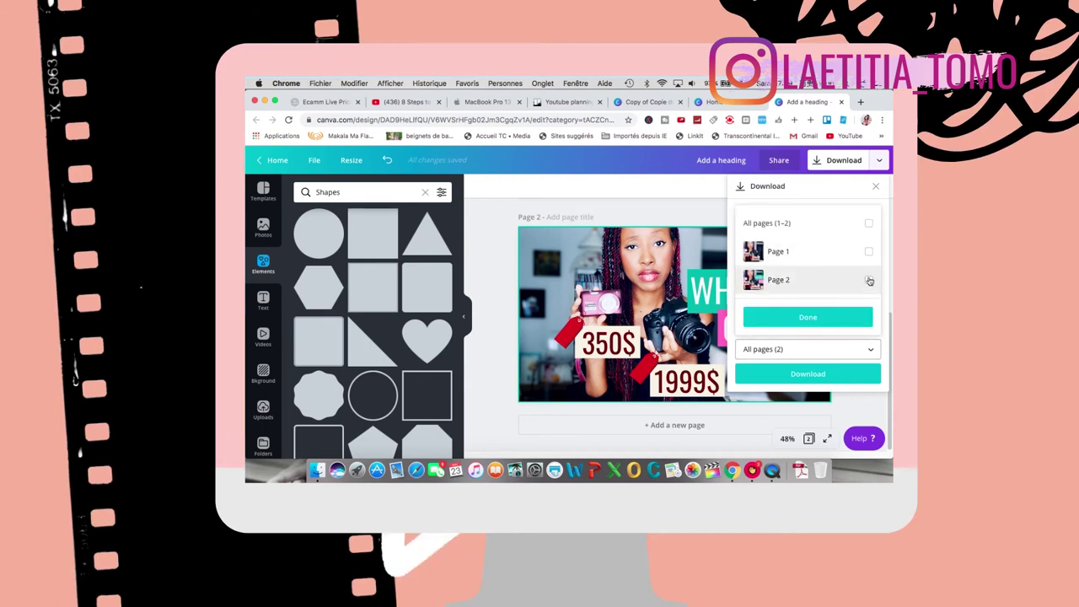
{"action": "left_click", "coordinate": [809, 317]}
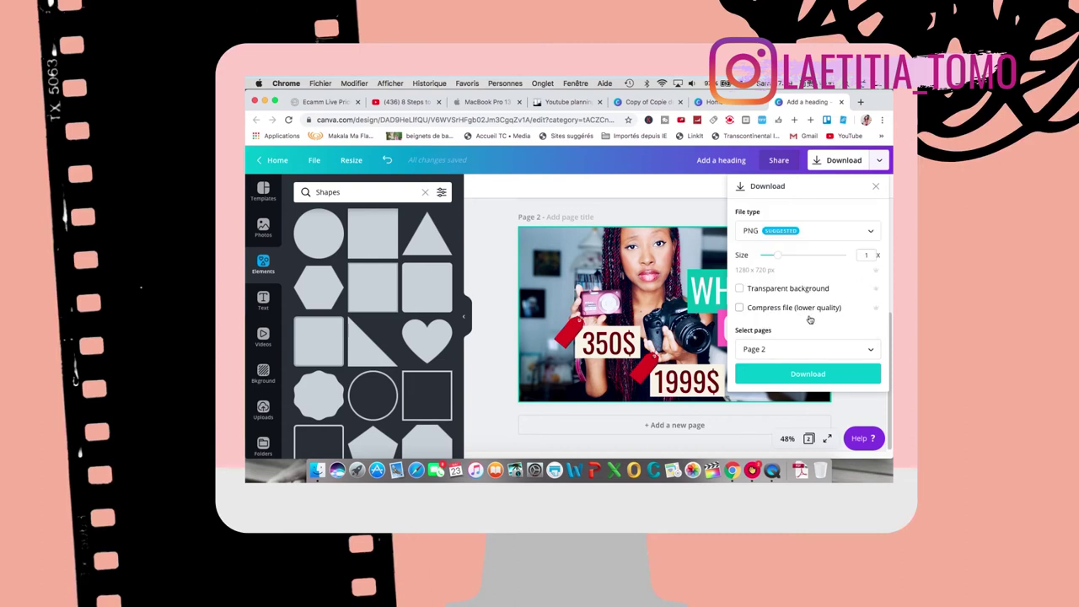
{"action": "left_click", "coordinate": [802, 374]}
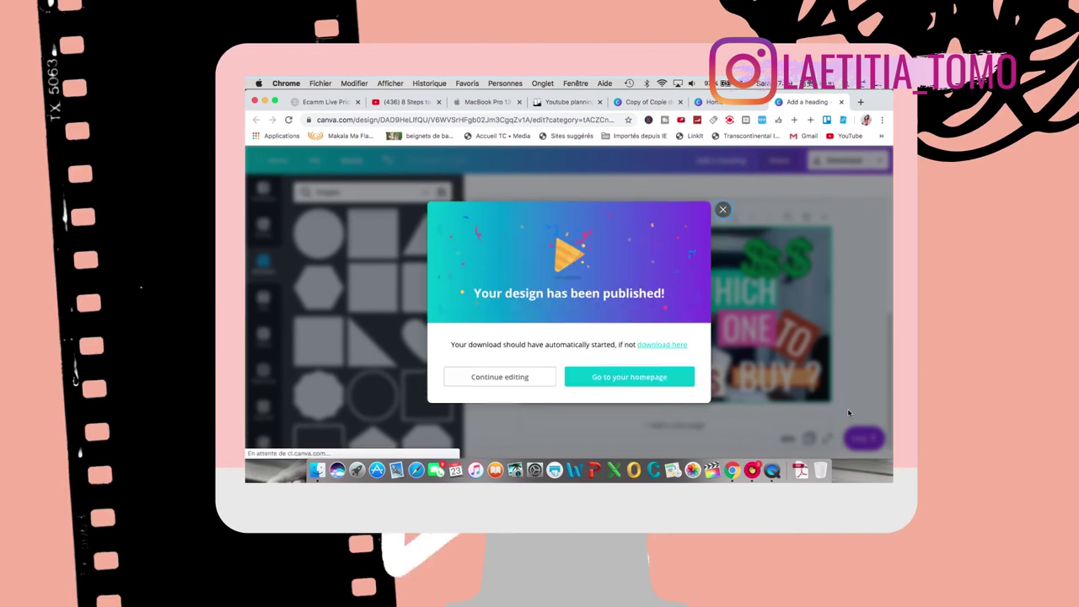
{"action": "left_click", "coordinate": [506, 377]}
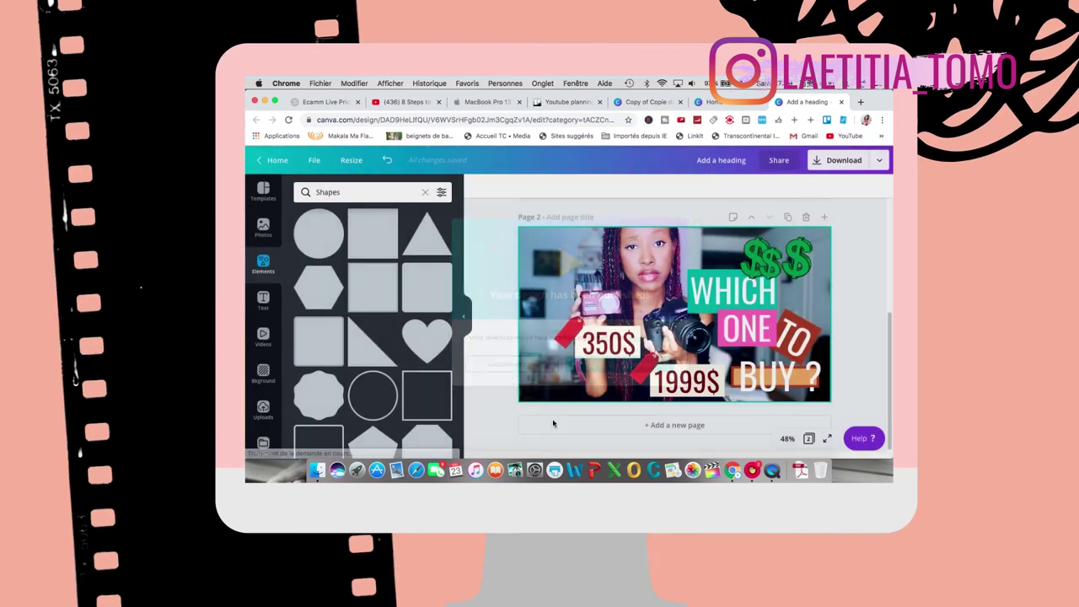